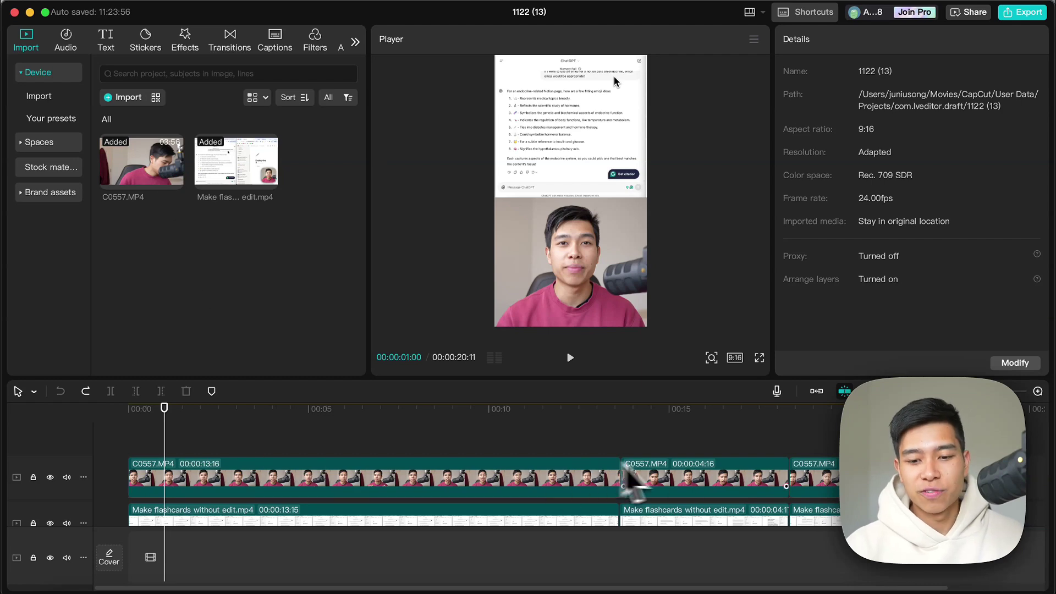
Scroll through the two stacked video tracks, then bring up the Text panel.
{"action": "scroll", "coordinate": [756, 492], "scroll_direction": "right", "scroll_amount": 3}
{"action": "scroll", "coordinate": [452, 429], "scroll_direction": "left", "scroll_amount": 1}
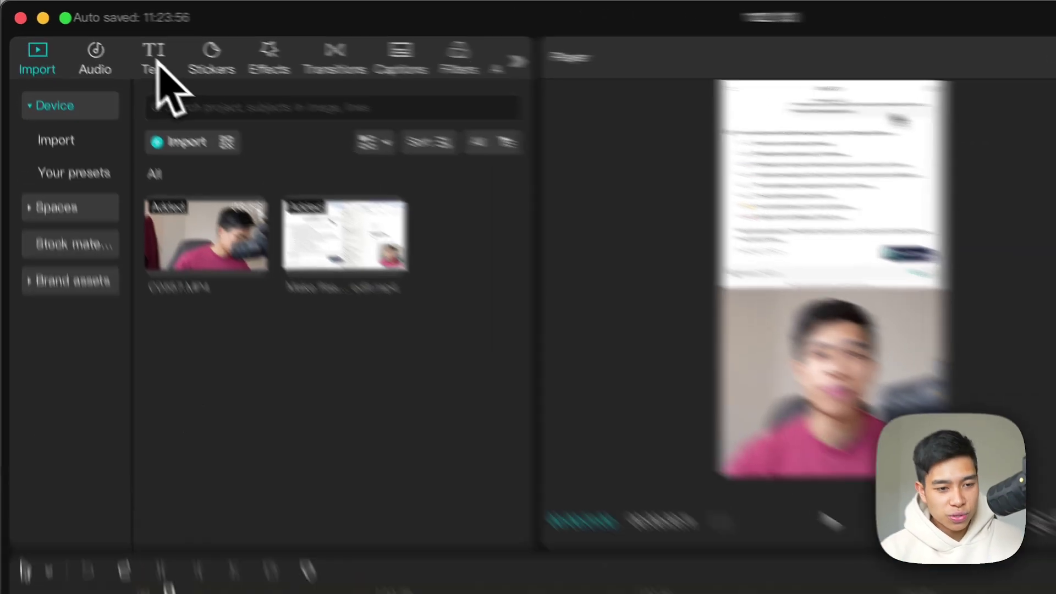
{"action": "left_click", "coordinate": [105, 42]}
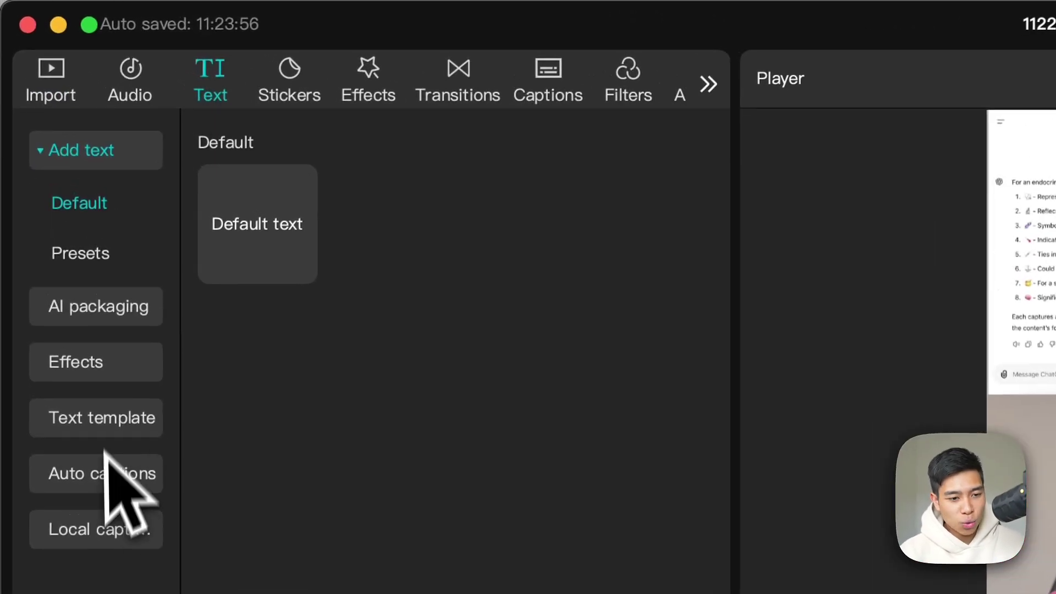
Use Auto captions to generate English captions from the spoken audio.
{"action": "left_click", "coordinate": [108, 473]}
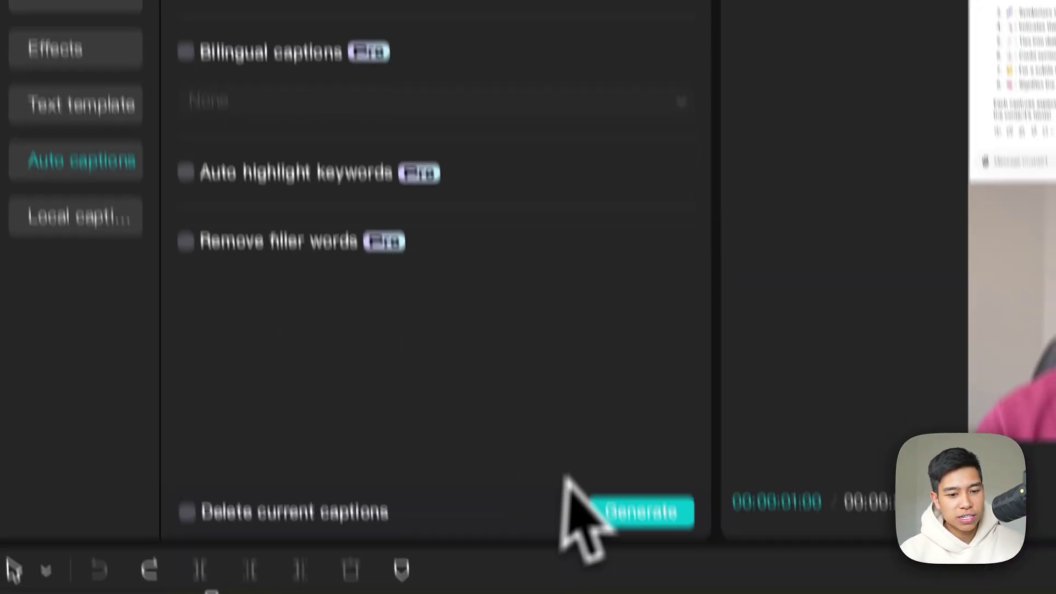
{"action": "left_click", "coordinate": [633, 509]}
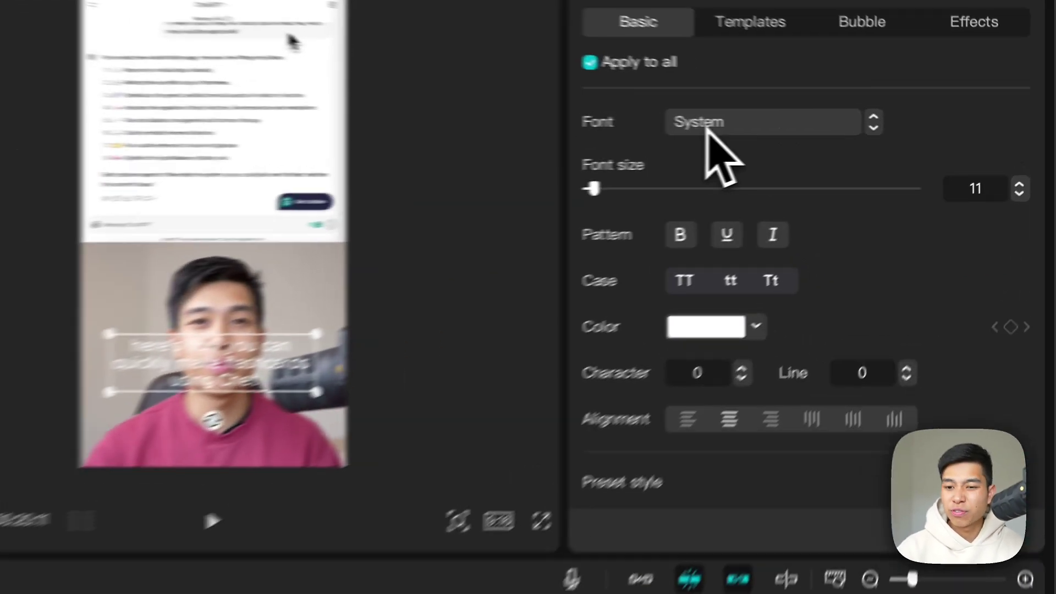
Set all captions to Montserrat-Black with font size 9 instead of 11.
{"action": "left_click", "coordinate": [708, 131]}
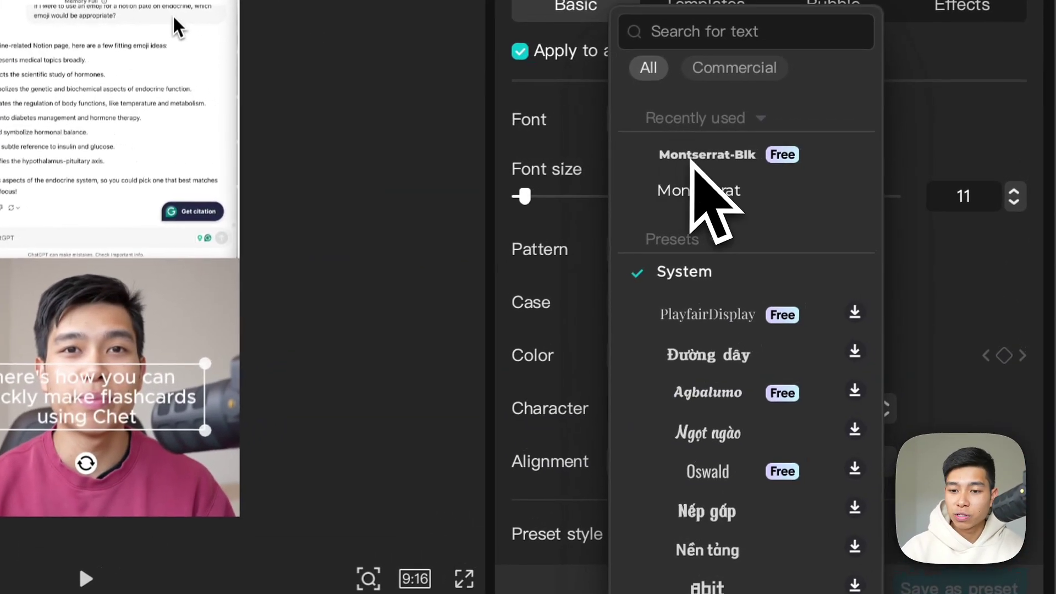
{"action": "left_click", "coordinate": [737, 155]}
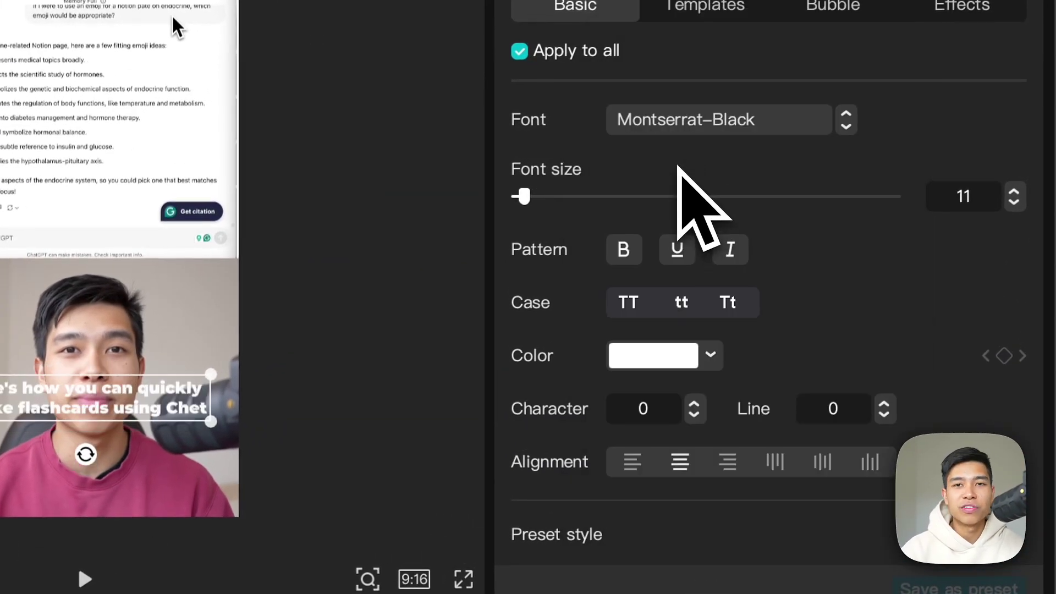
{"action": "left_click", "coordinate": [978, 196]}
{"action": "left_click_drag", "start_coordinate": [977, 197], "coordinate": [912, 200]}
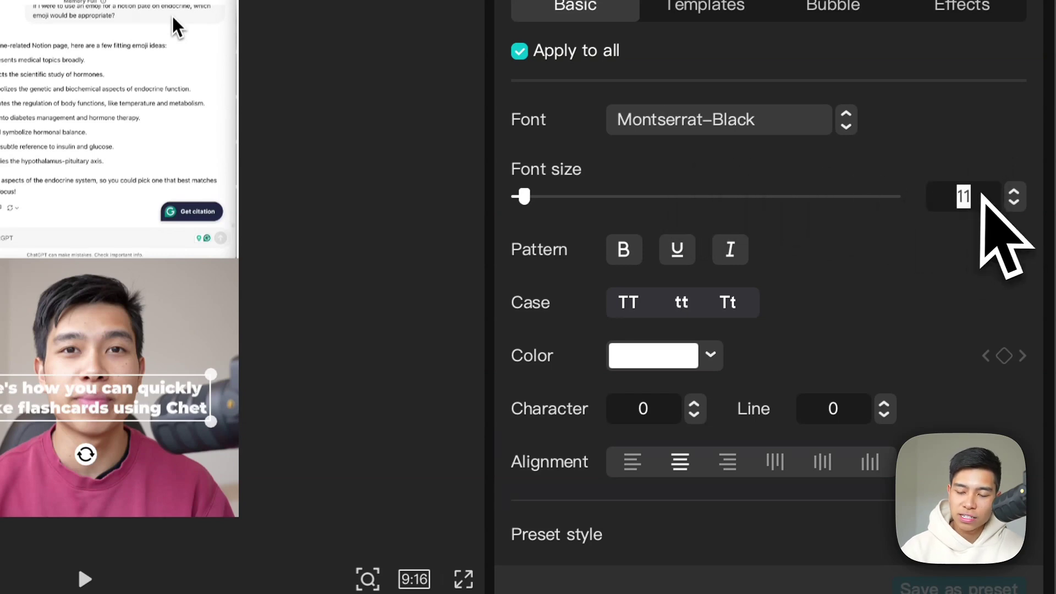
{"action": "type", "text": "9"}
{"action": "key", "text": "Return"}
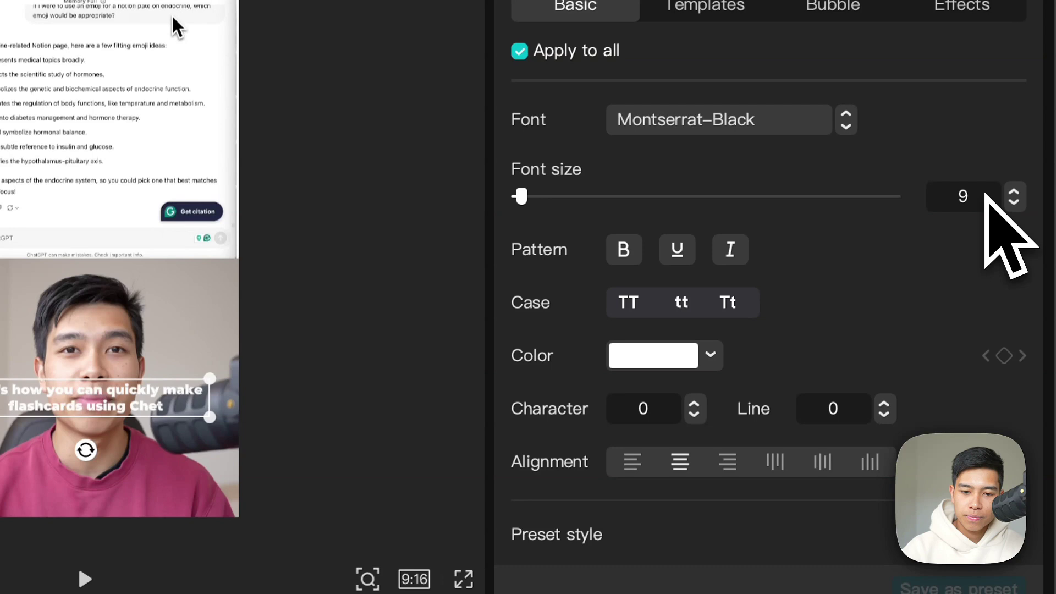
Make captions uppercase, add a black stroke and drop shadow, and raise them on the frame.
{"action": "left_click", "coordinate": [627, 305]}
{"action": "scroll", "coordinate": [770, 325], "scroll_direction": "down", "scroll_amount": 10}
{"action": "scroll", "coordinate": [655, 304], "scroll_direction": "down", "scroll_amount": 1}
{"action": "left_click", "coordinate": [520, 221]}
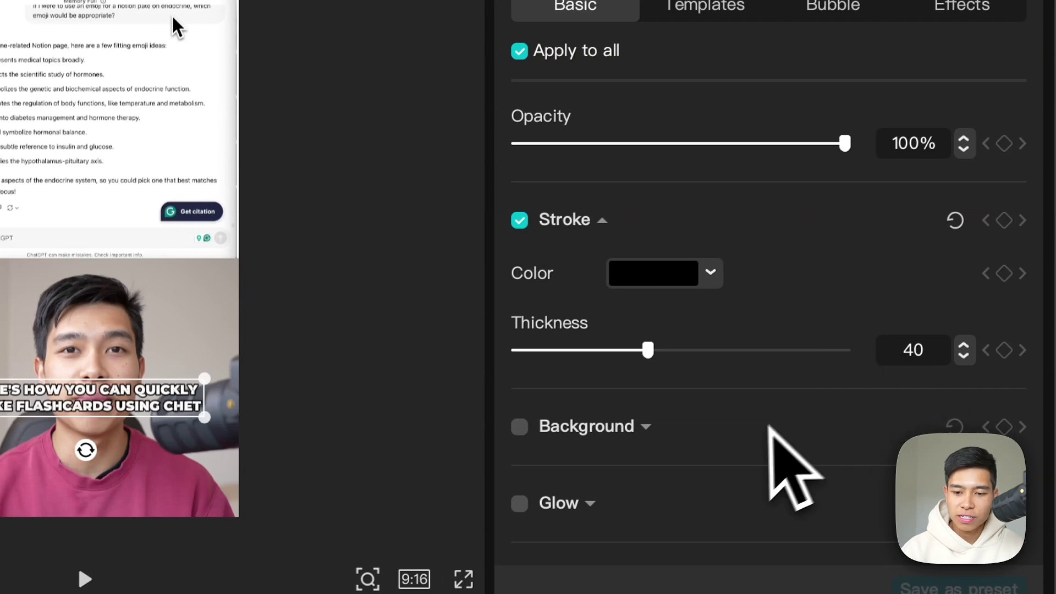
{"action": "scroll", "coordinate": [743, 456], "scroll_direction": "down", "scroll_amount": 5}
{"action": "left_click", "coordinate": [519, 457]}
{"action": "scroll", "coordinate": [715, 451], "scroll_direction": "down", "scroll_amount": 5}
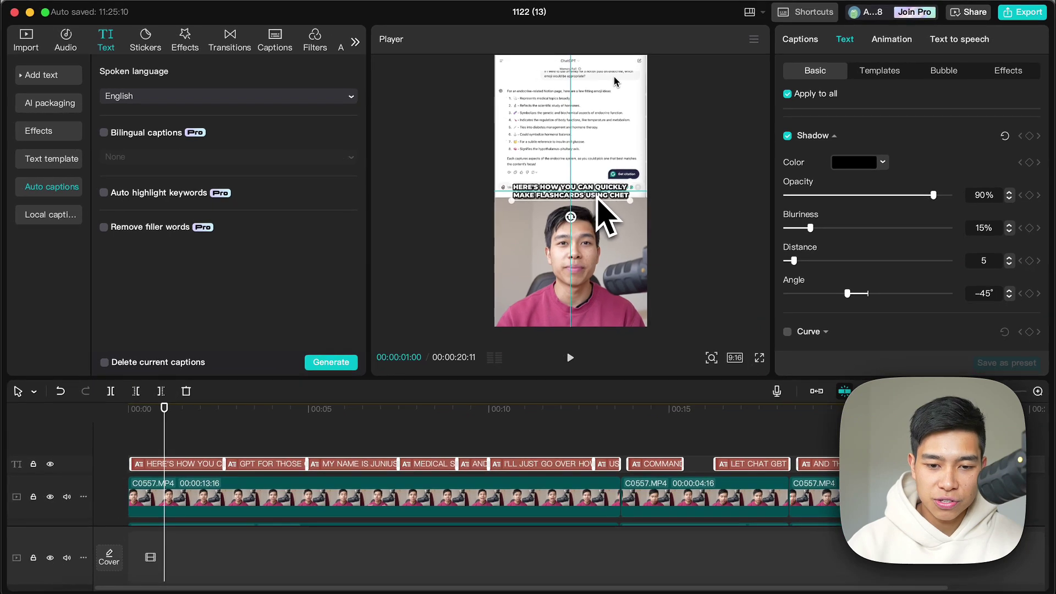
{"action": "left_click_drag", "start_coordinate": [596, 204], "coordinate": [601, 204]}
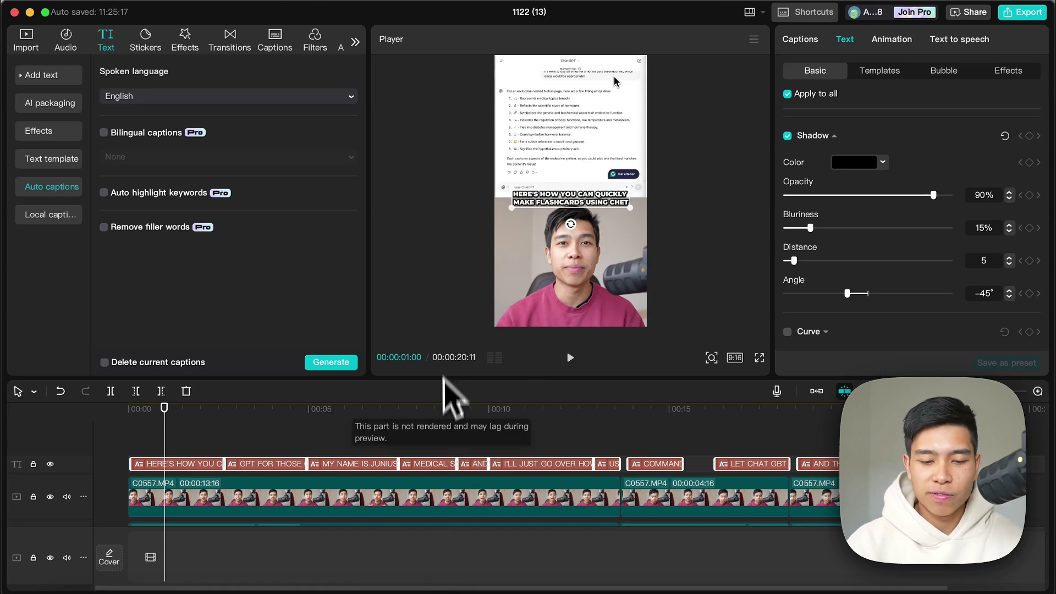
{"action": "left_click", "coordinate": [408, 589]}
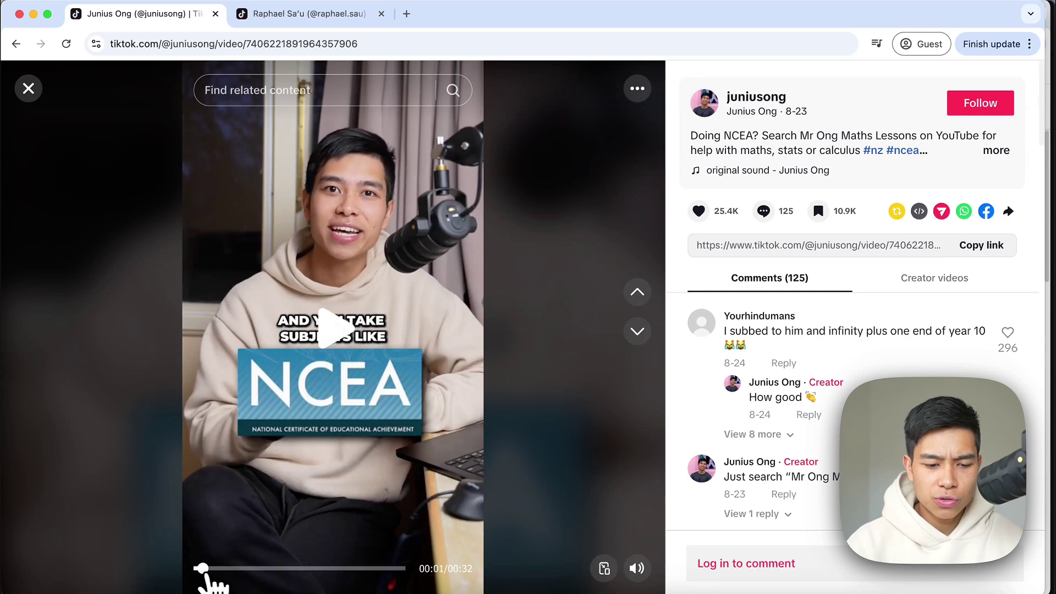
{"action": "left_click_drag", "start_coordinate": [207, 573], "coordinate": [195, 576]}
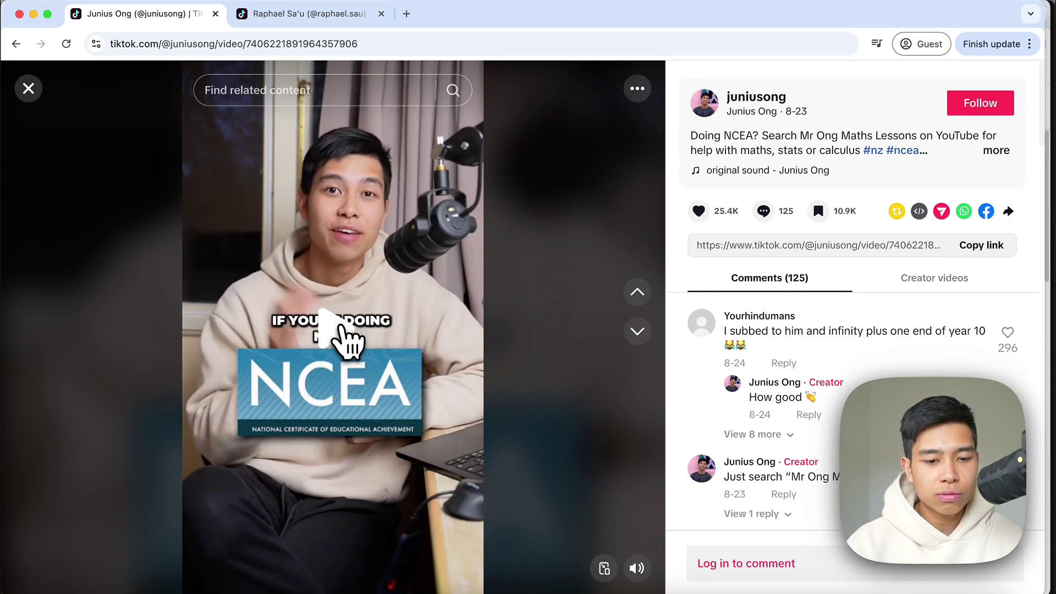
{"action": "left_click", "coordinate": [342, 338]}
{"action": "left_click", "coordinate": [342, 337]}
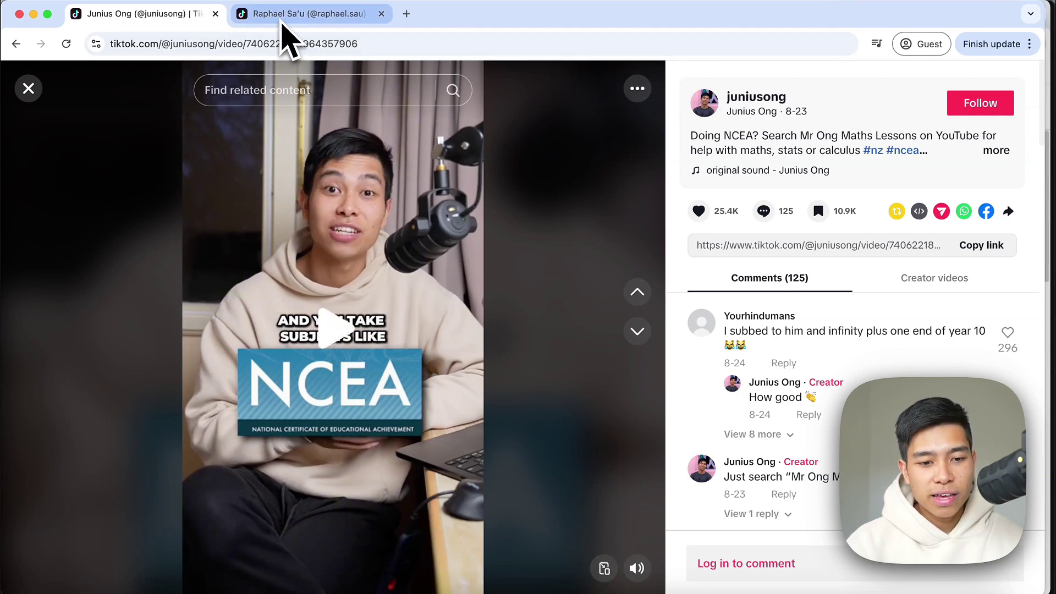
{"action": "left_click", "coordinate": [282, 19]}
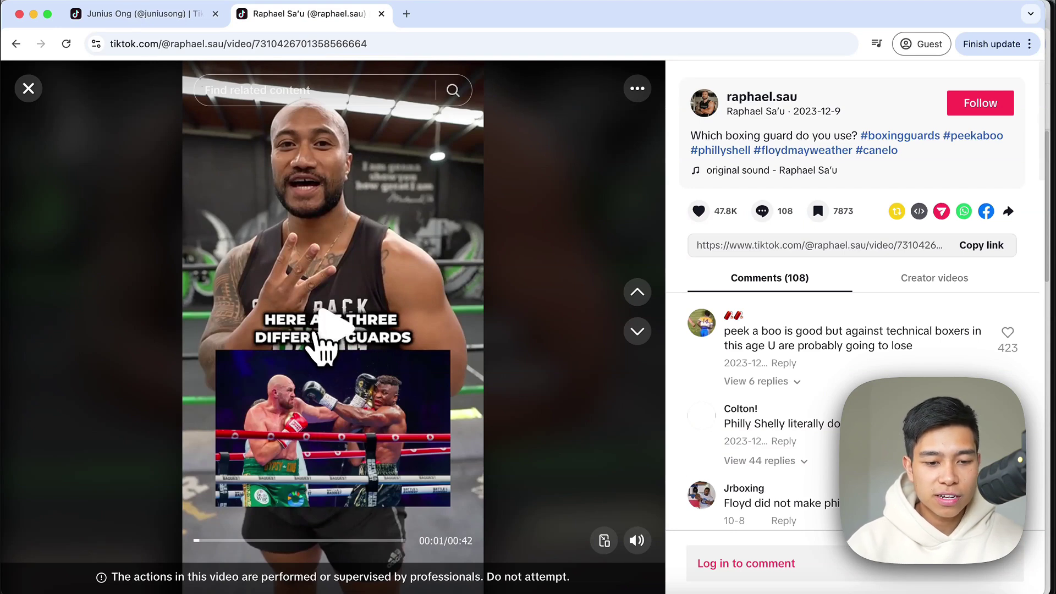
{"action": "left_click", "coordinate": [325, 331]}
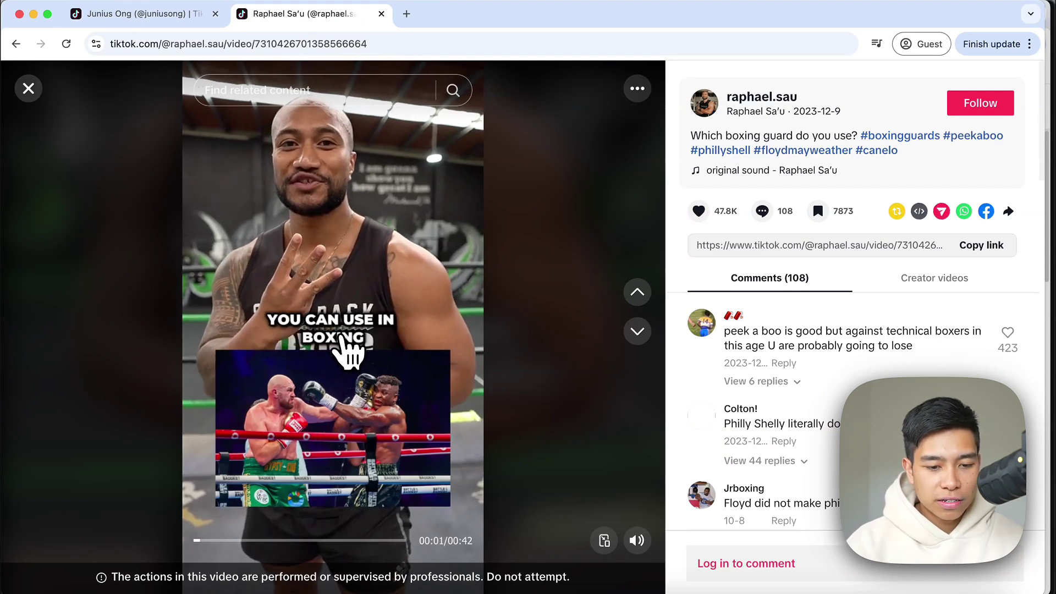
{"action": "left_click", "coordinate": [342, 338]}
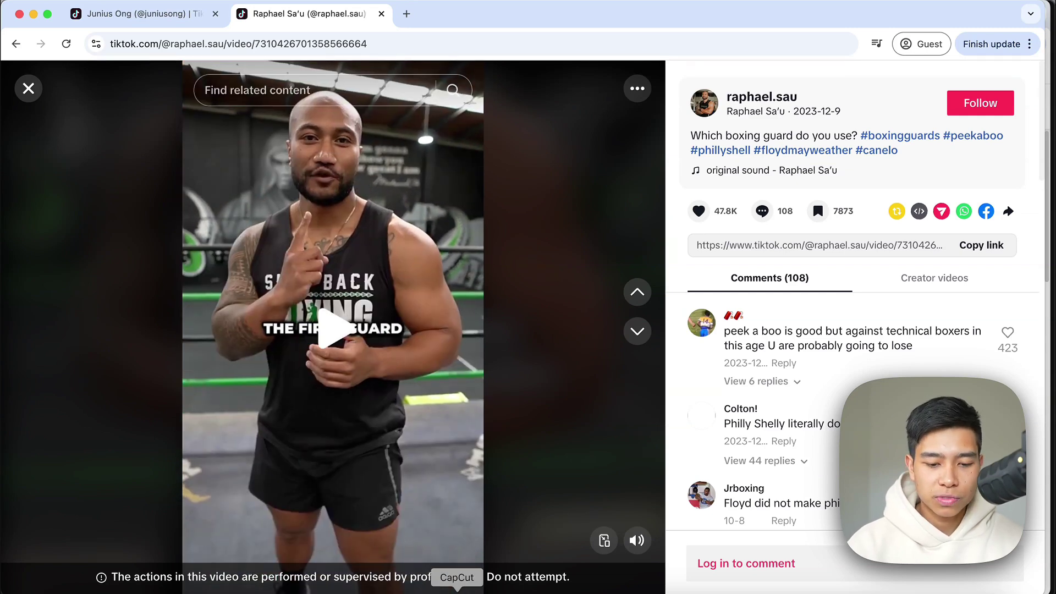
{"action": "left_click", "coordinate": [427, 587]}
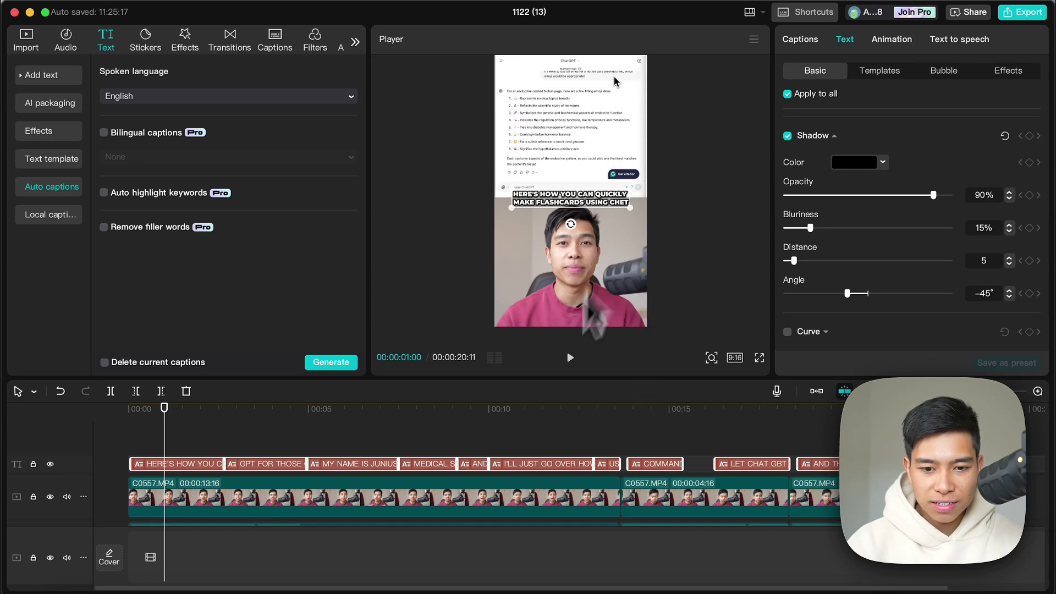
Narrow the caption box until text wraps onto three lines, then centre it horizontally.
{"action": "left_click_drag", "start_coordinate": [536, 377], "coordinate": [537, 448]}
{"action": "left_click", "coordinate": [638, 241]}
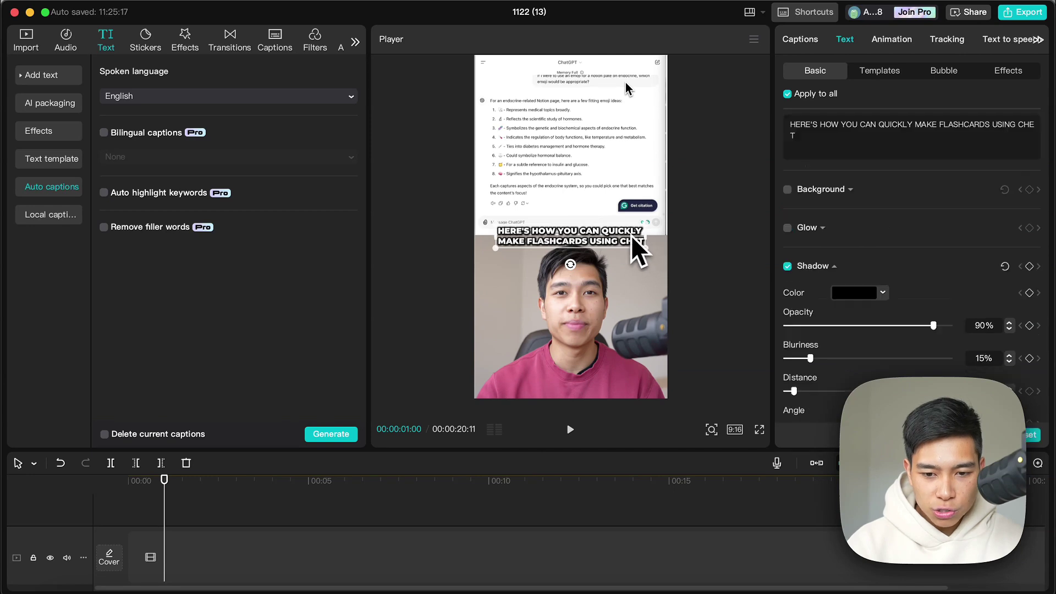
{"action": "left_click_drag", "start_coordinate": [570, 220], "coordinate": [514, 212]}
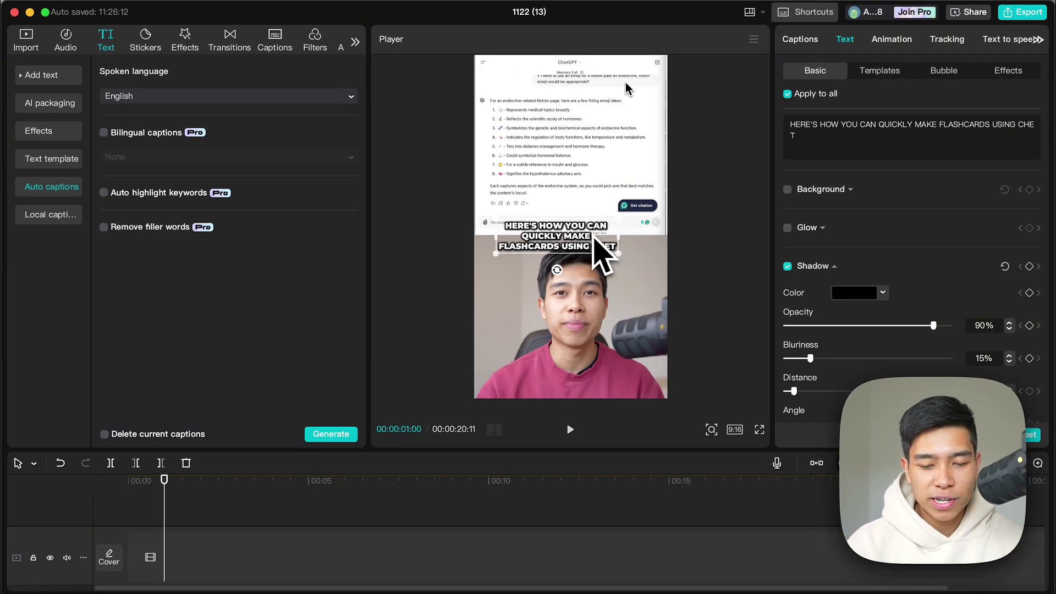
{"action": "mouse_move", "coordinate": [619, 237]}
{"action": "left_mouse_down"}
{"action": "mouse_move", "coordinate": [604, 233]}
{"action": "mouse_move", "coordinate": [627, 231]}
{"action": "left_mouse_up"}
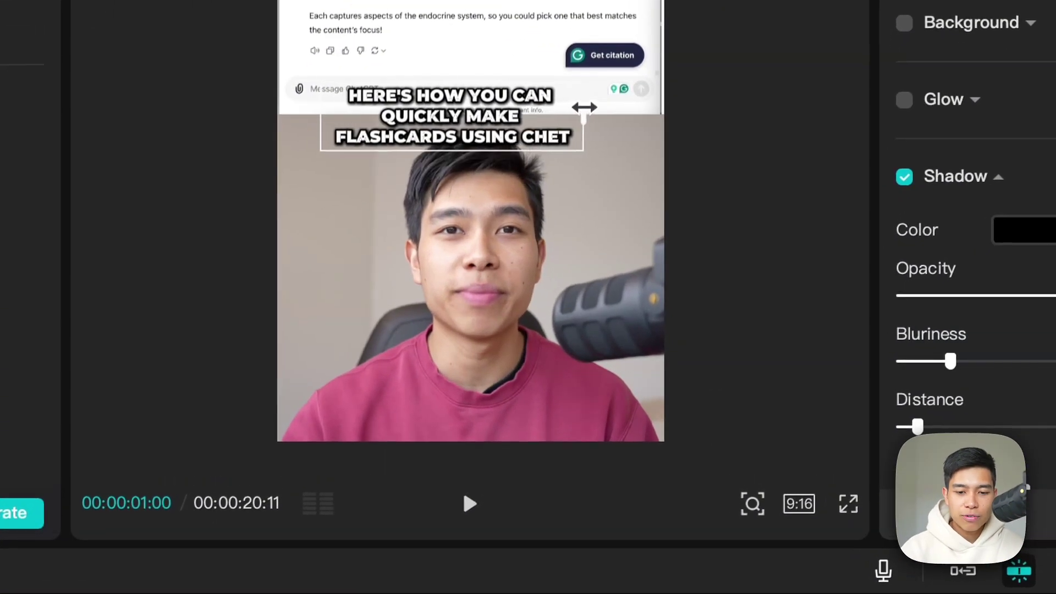
{"action": "left_click_drag", "start_coordinate": [584, 108], "coordinate": [521, 110]}
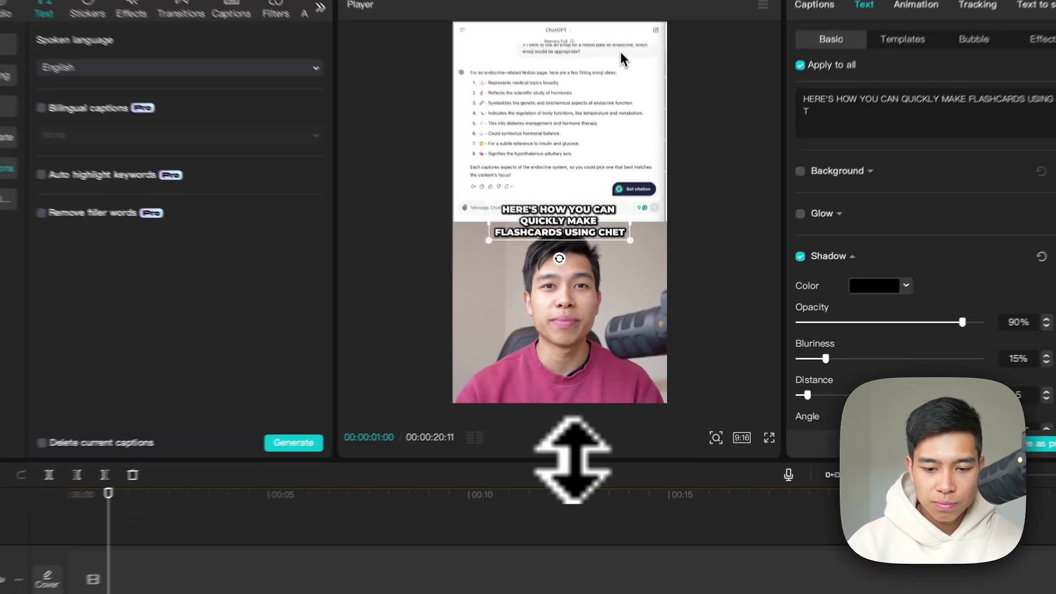
{"action": "left_click_drag", "start_coordinate": [572, 459], "coordinate": [580, 334]}
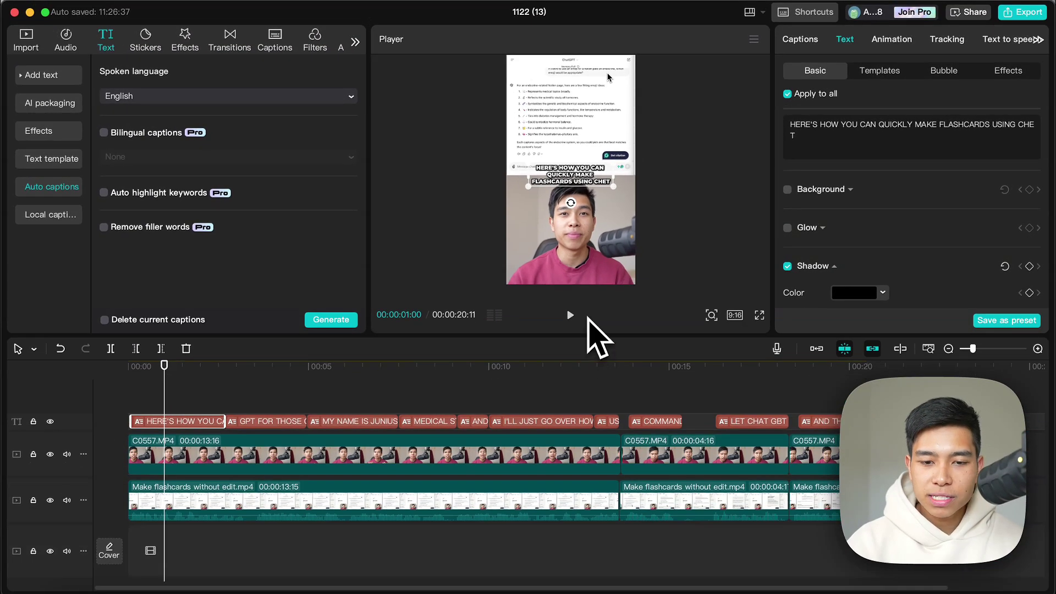
Select the first caption clip and show the Captions list of every caption line.
{"action": "left_click", "coordinate": [258, 431]}
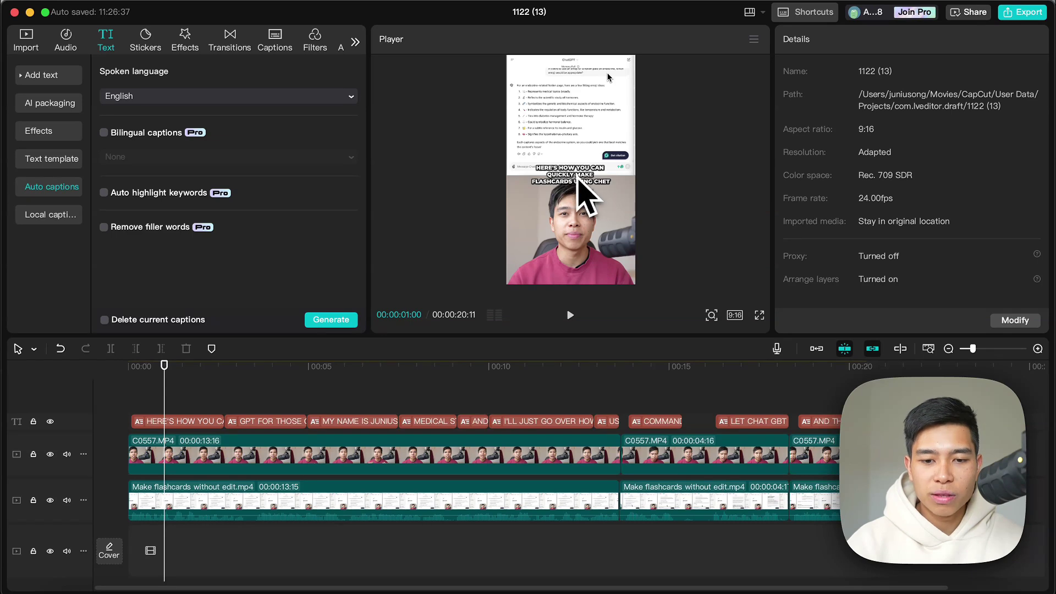
{"action": "left_click", "coordinate": [188, 422]}
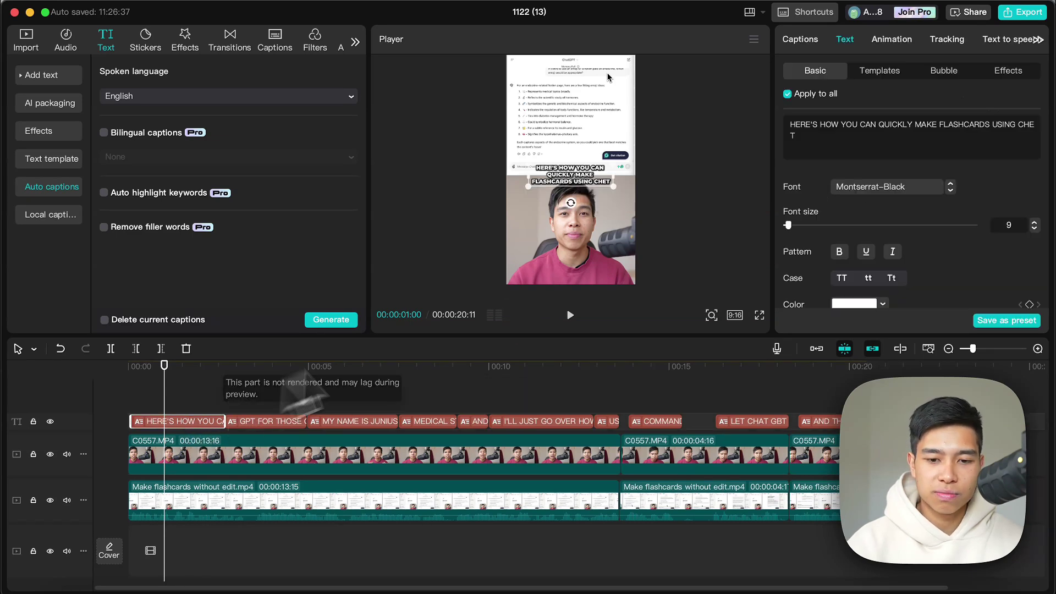
{"action": "left_click", "coordinate": [800, 40]}
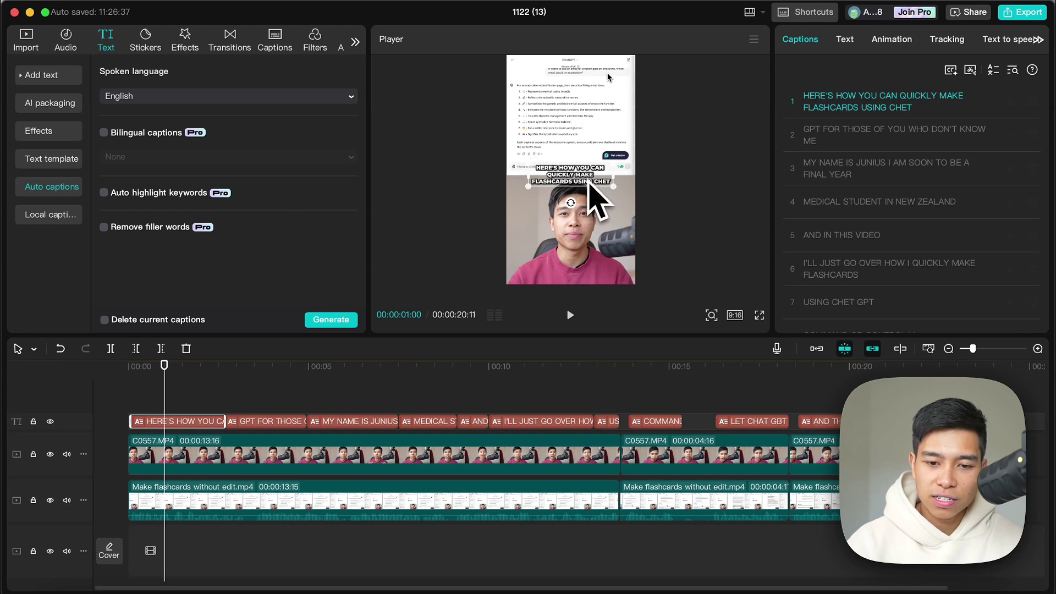
Split caption 1 so FLASHCARDS starts a new caption.
{"action": "mouse_move", "coordinate": [807, 111]}
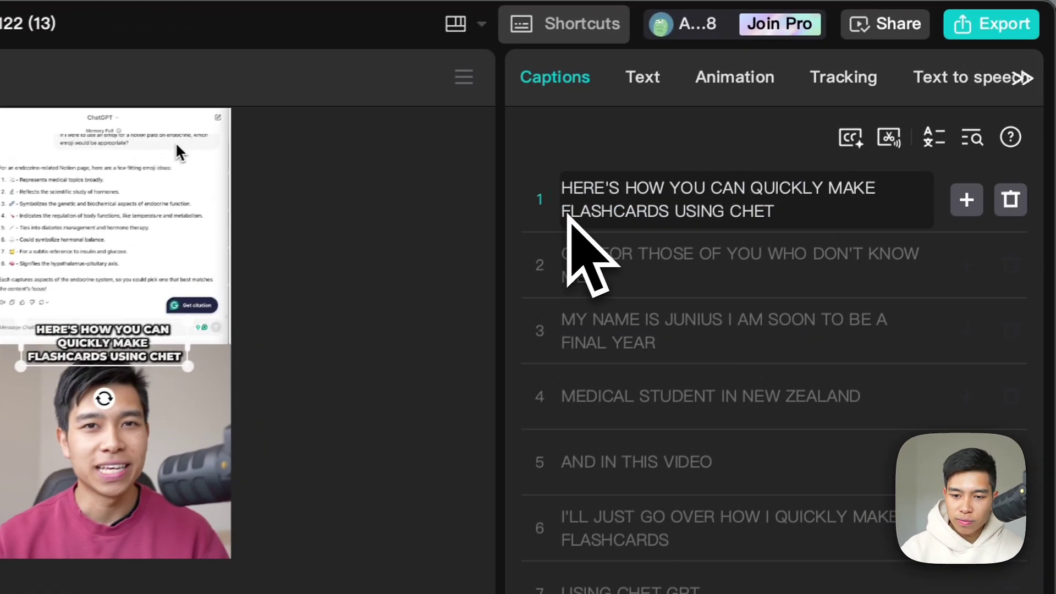
{"action": "left_click", "coordinate": [568, 216]}
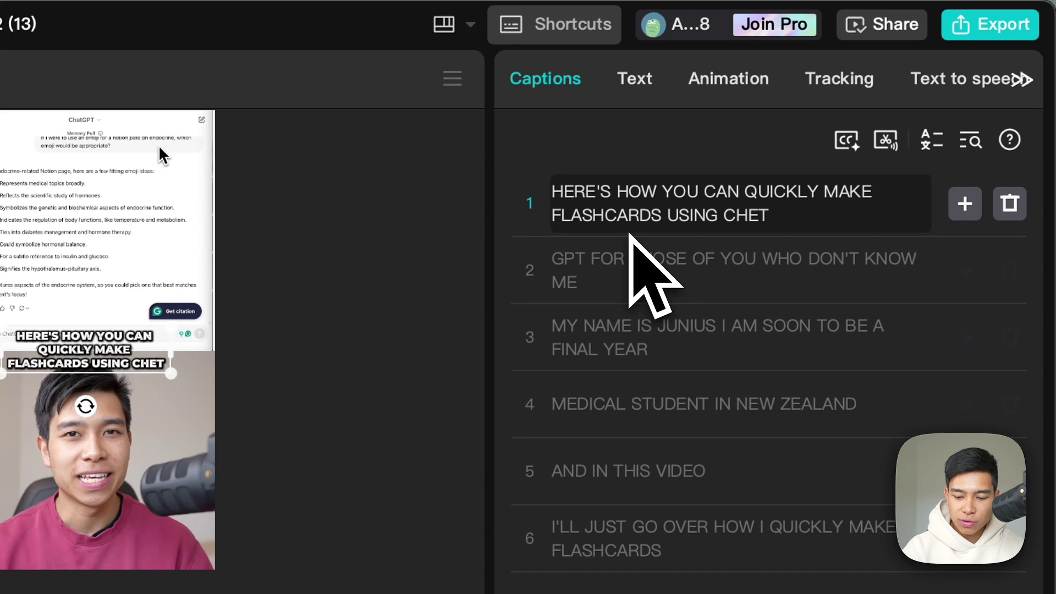
{"action": "key", "text": "BackSpace"}
{"action": "key", "text": "Return"}
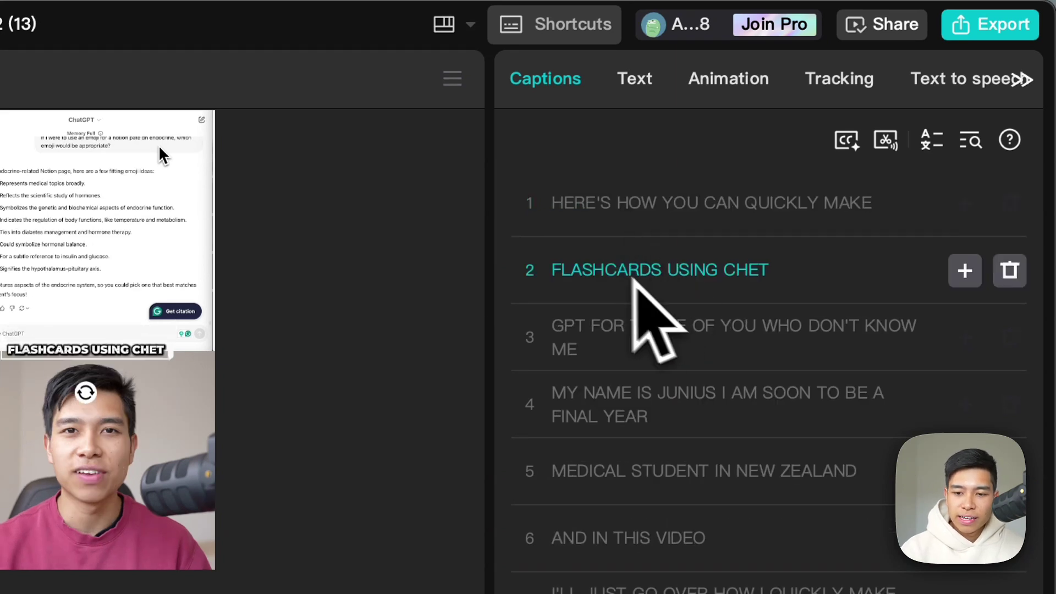
Correct CHET to CHAT-GPT in caption 2 and delete the duplicate GPT from caption 3.
{"action": "left_click", "coordinate": [797, 277]}
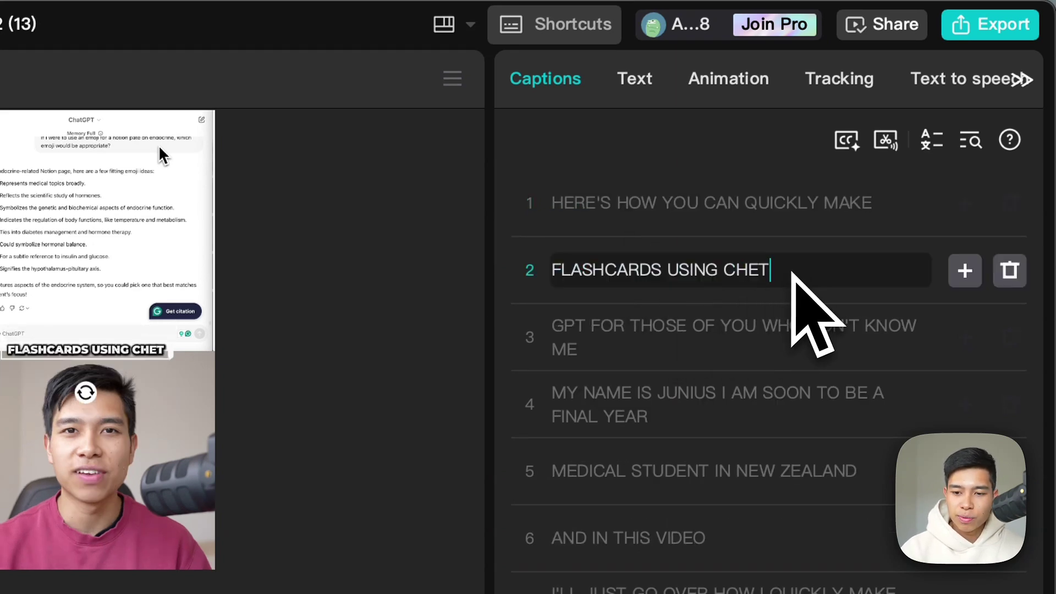
{"action": "key", "text": "BackSpace"}
{"action": "key", "text": "BackSpace"}
{"action": "type", "text": "AT-"}
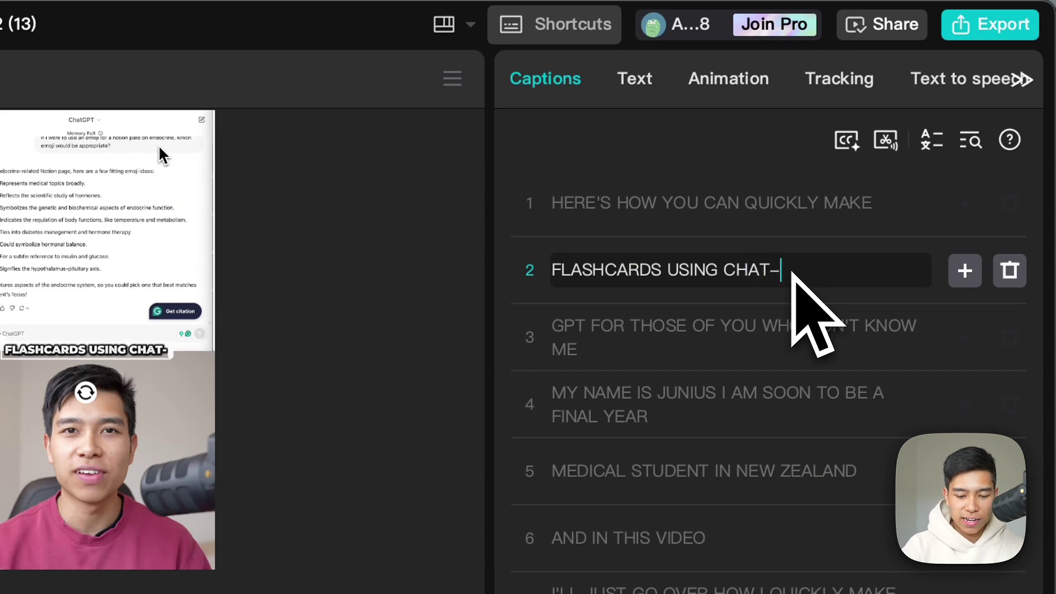
{"action": "type", "text": "GPT"}
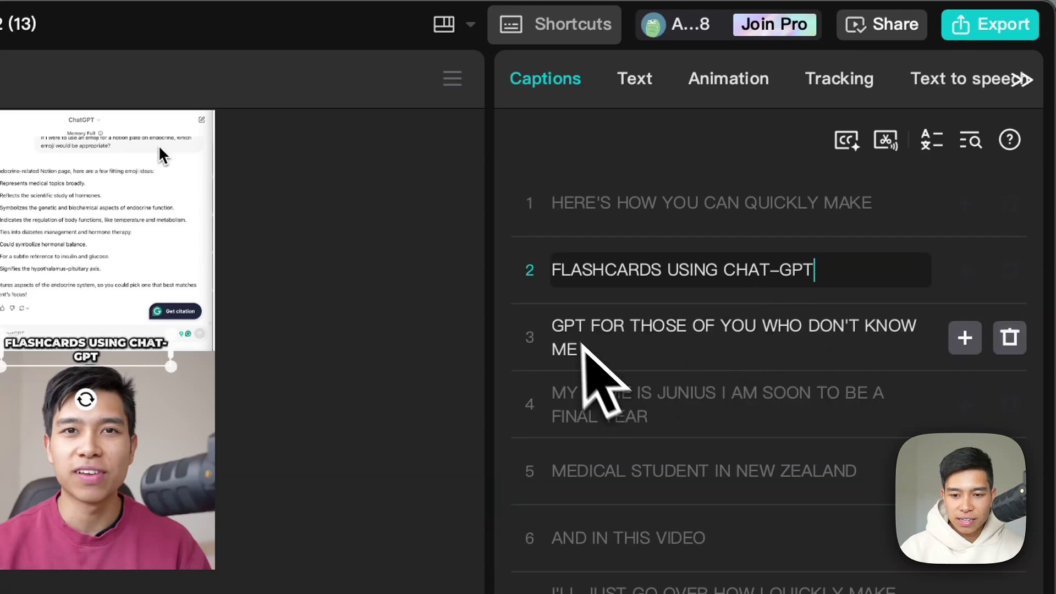
{"action": "left_click", "coordinate": [583, 330]}
{"action": "left_click_drag", "start_coordinate": [592, 330], "coordinate": [545, 330]}
{"action": "key", "text": "BackSpace"}
{"action": "left_click", "coordinate": [828, 275]}
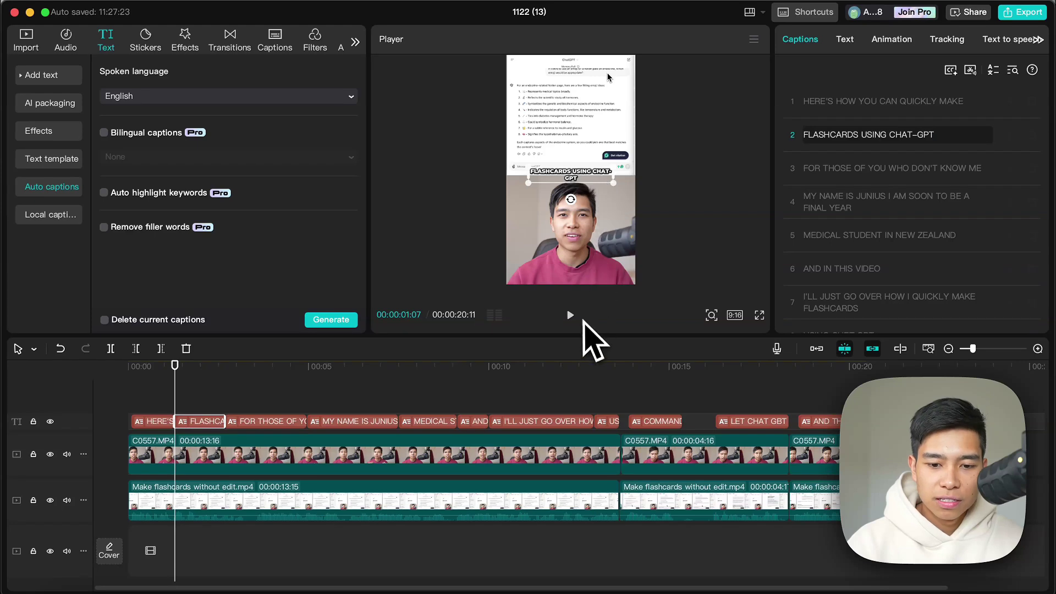
Insert a line break before CHAT-GPT in caption 2's Basic text box.
{"action": "left_click_drag", "start_coordinate": [582, 337], "coordinate": [575, 373]}
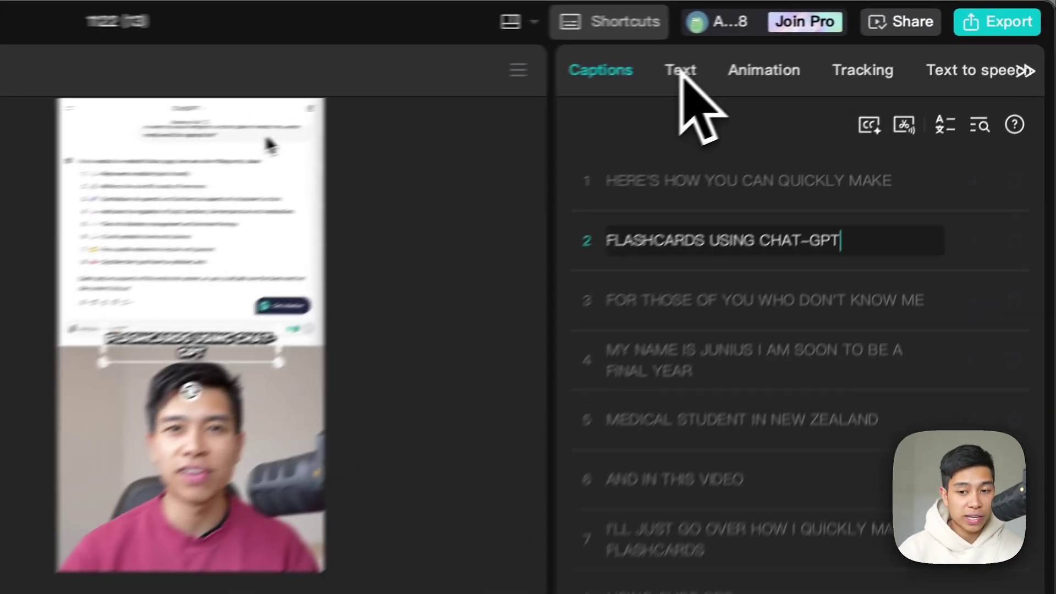
{"action": "left_click", "coordinate": [845, 40]}
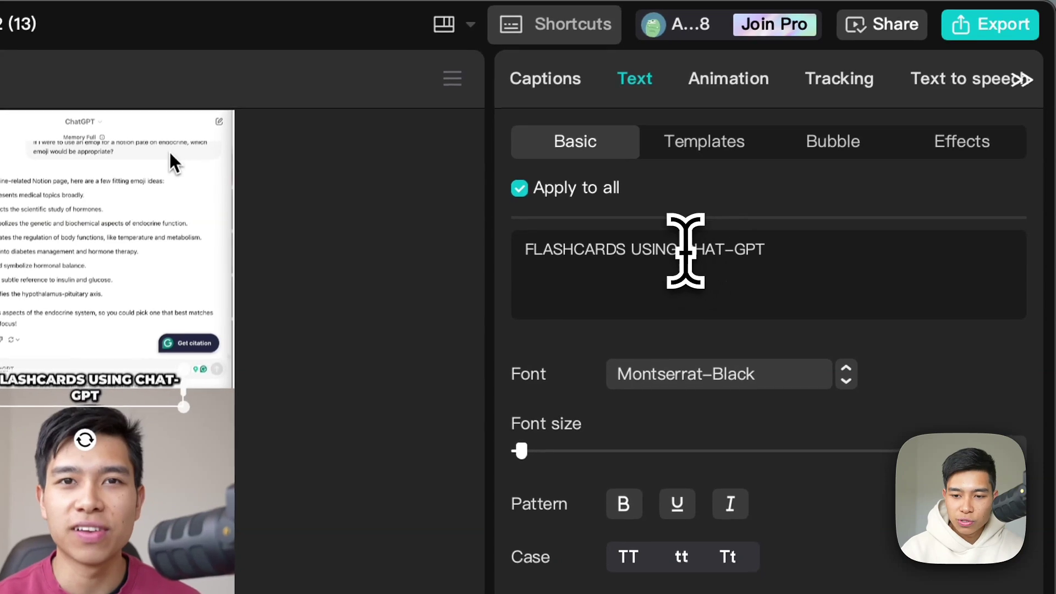
{"action": "key", "text": "BackSpace"}
{"action": "key", "text": "Return"}
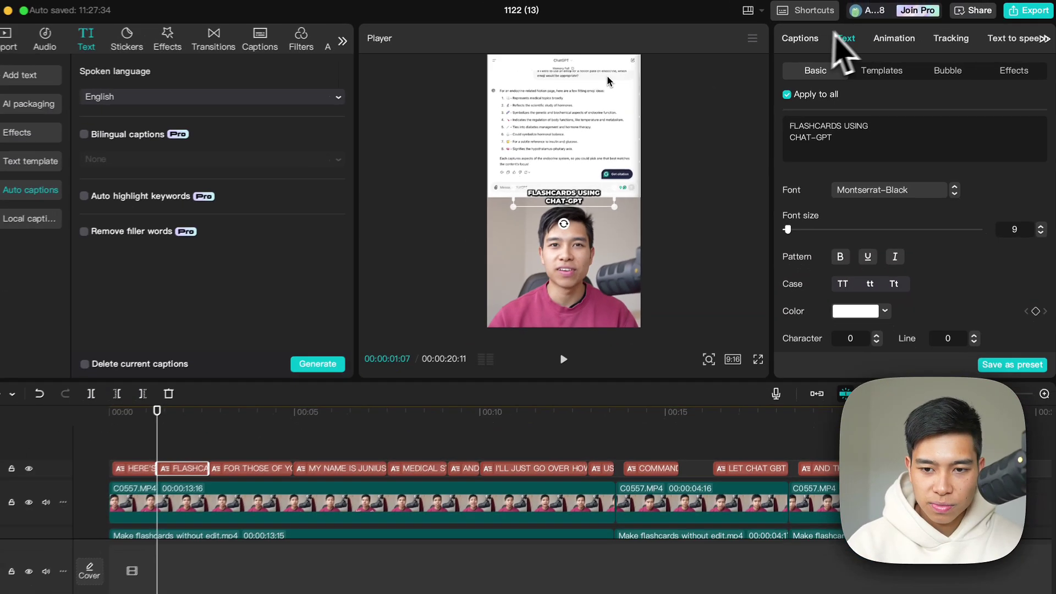
Finish caption editing, return to the start, and zoom the timeline in around 00:13.
{"action": "left_click", "coordinate": [847, 38]}
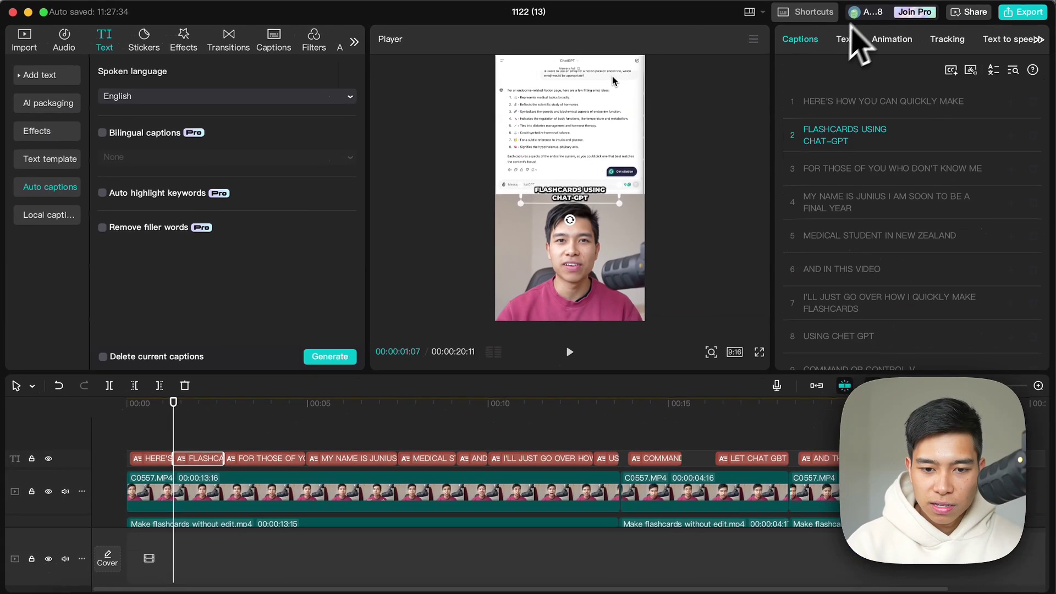
{"action": "left_click", "coordinate": [224, 458]}
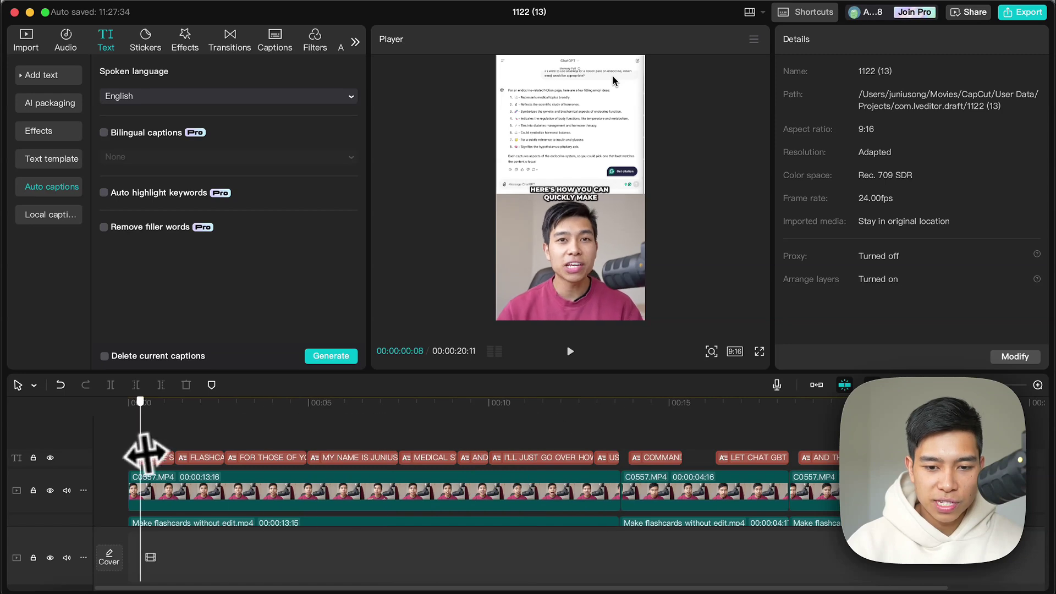
{"action": "left_click", "coordinate": [125, 418]}
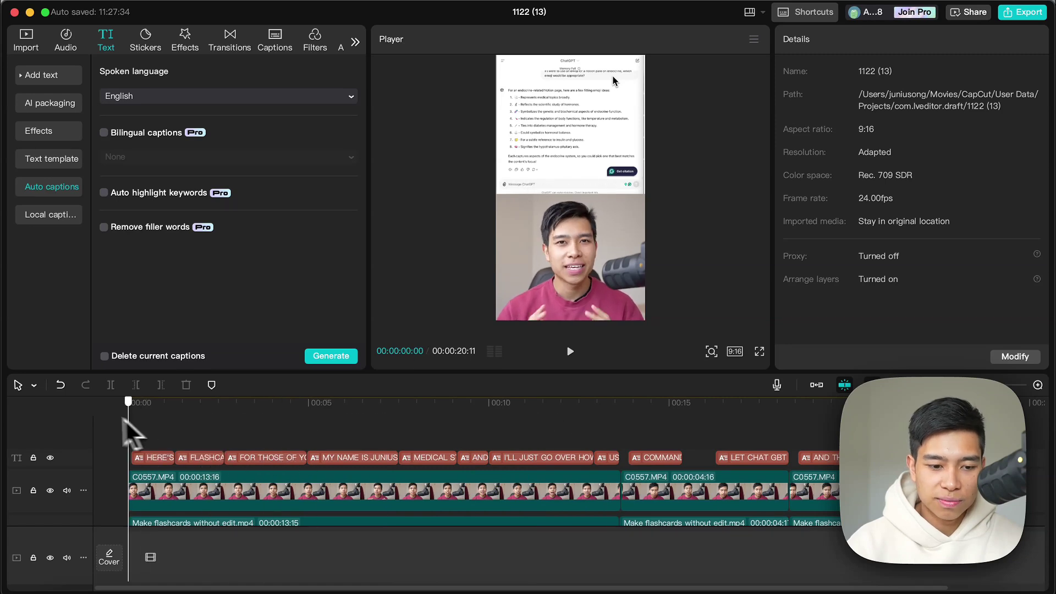
{"action": "left_click", "coordinate": [136, 458]}
{"action": "left_click", "coordinate": [165, 442]}
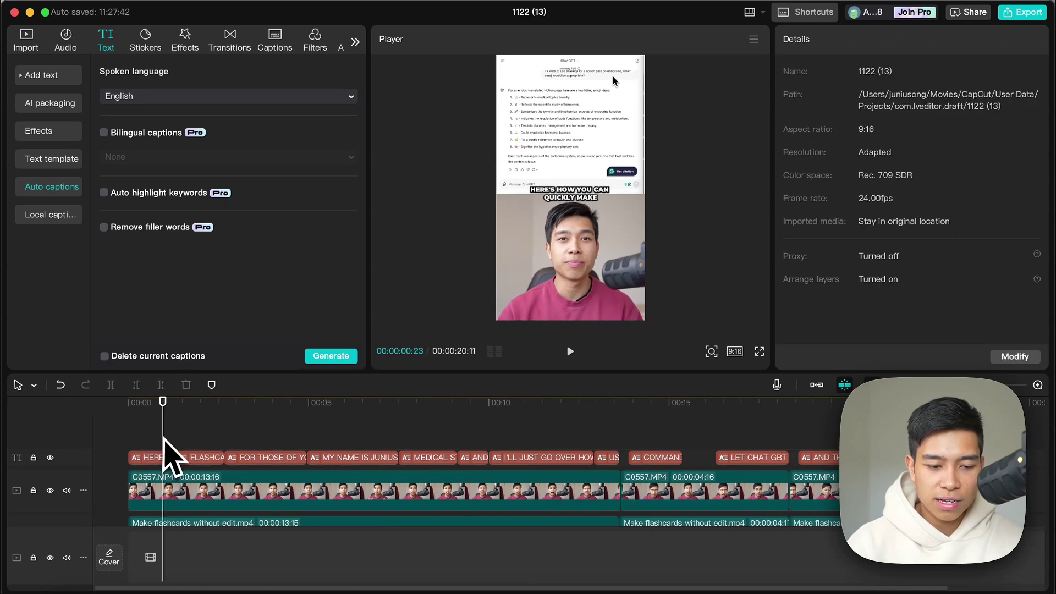
{"action": "scroll", "coordinate": [641, 477], "scroll_direction": "up", "scroll_amount": 3}
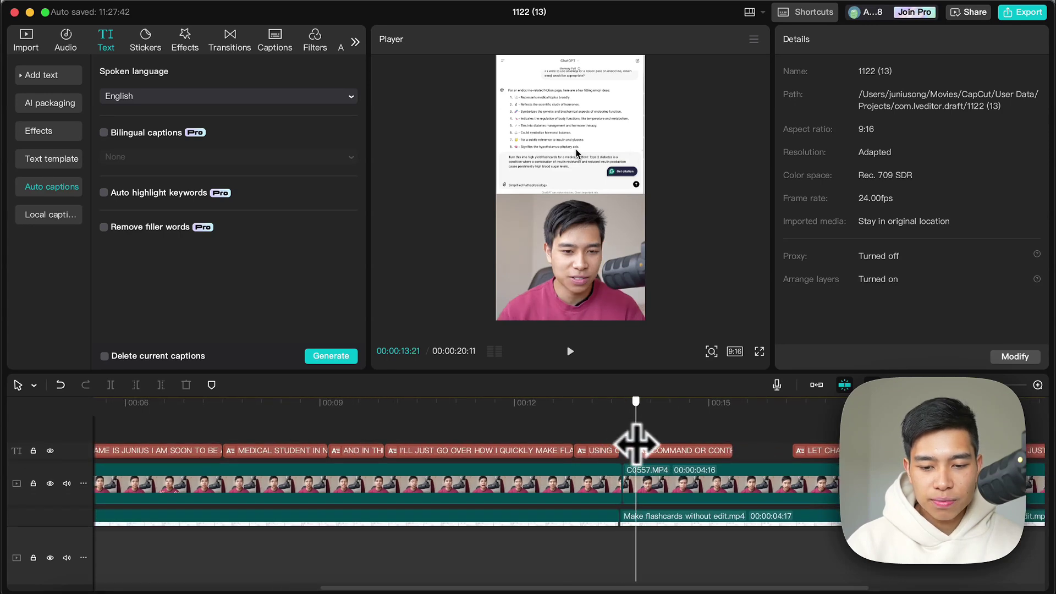
{"action": "scroll", "coordinate": [621, 457], "scroll_direction": "down", "scroll_amount": 3}
{"action": "scroll", "coordinate": [624, 433], "scroll_direction": "up", "scroll_amount": 3}
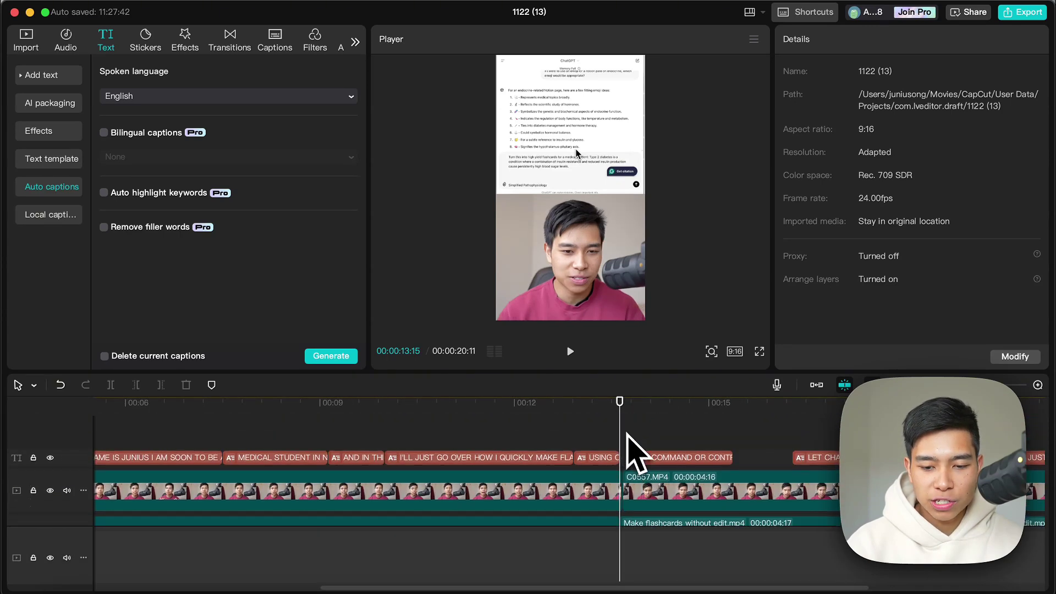
{"action": "scroll", "coordinate": [619, 462], "scroll_direction": "down", "scroll_amount": 1}
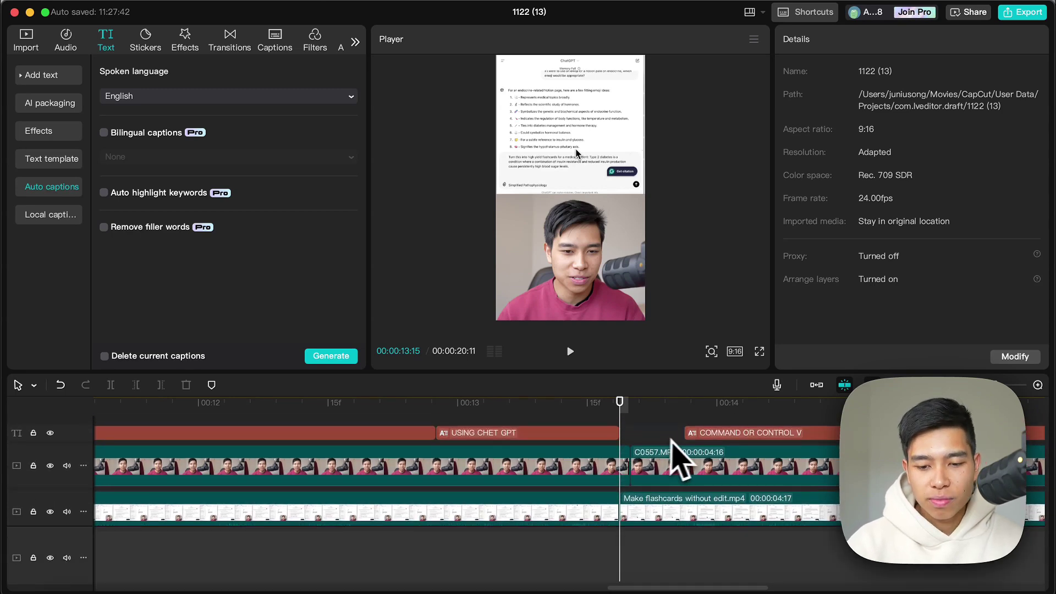
{"action": "scroll", "coordinate": [667, 443], "scroll_direction": "down", "scroll_amount": 1}
{"action": "scroll", "coordinate": [683, 446], "scroll_direction": "up", "scroll_amount": 1}
{"action": "scroll", "coordinate": [686, 443], "scroll_direction": "down", "scroll_amount": 1}
{"action": "scroll", "coordinate": [691, 447], "scroll_direction": "up", "scroll_amount": 1}
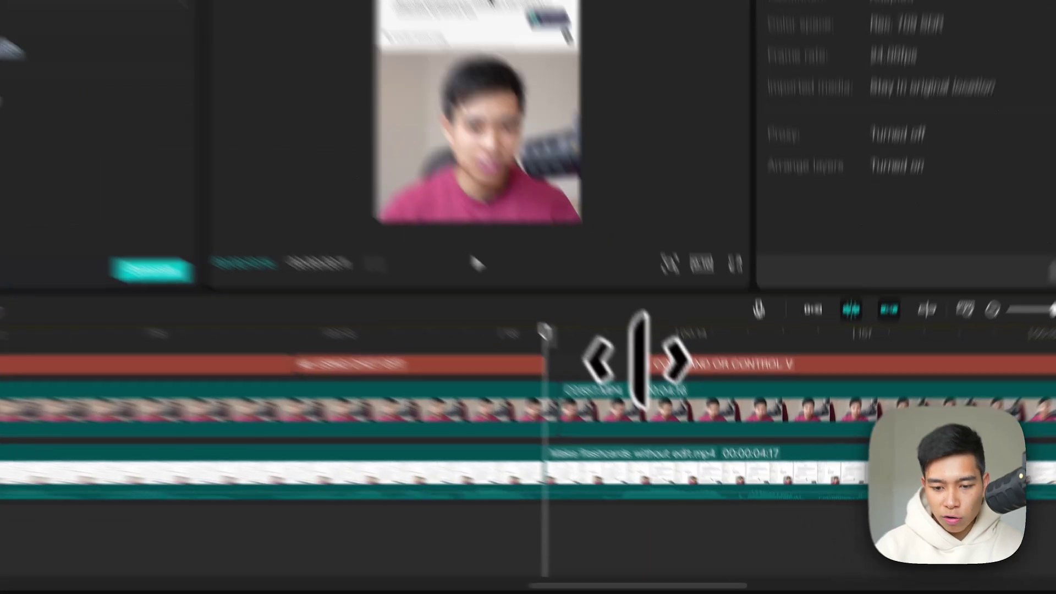
Stretch USING CHET GPT so it meets the COMMAND OR CONTROL V caption.
{"action": "left_click", "coordinate": [668, 424]}
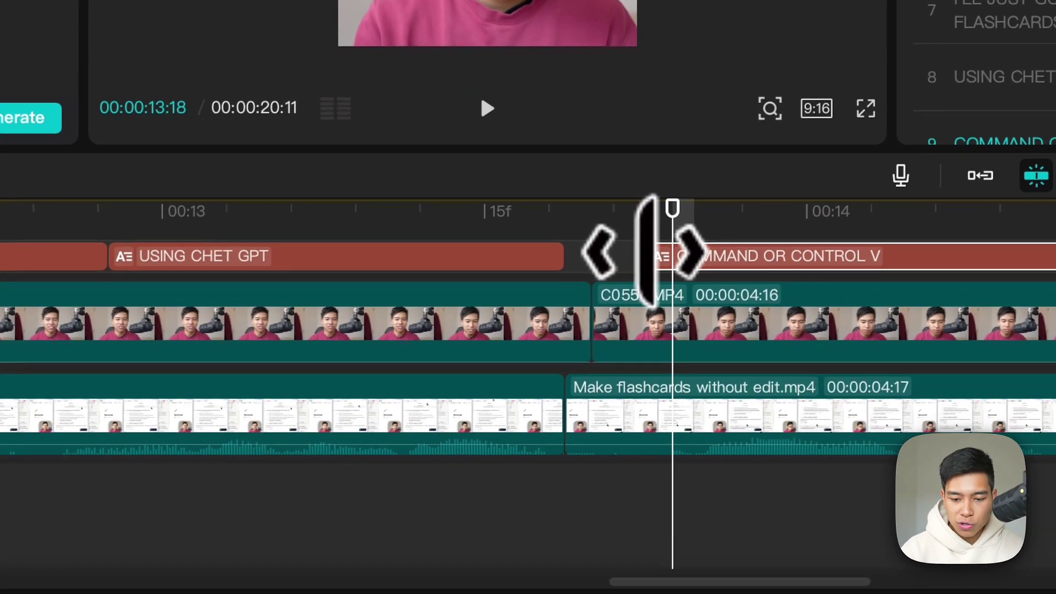
{"action": "left_click_drag", "start_coordinate": [646, 250], "coordinate": [645, 250]}
{"action": "scroll", "coordinate": [660, 374], "scroll_direction": "up", "scroll_amount": 2}
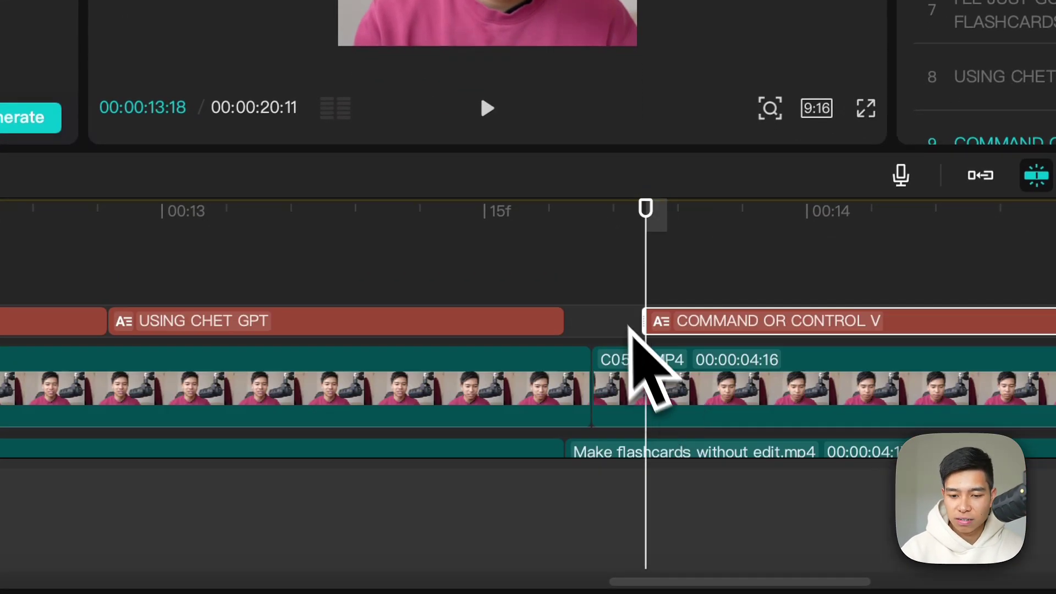
{"action": "left_click_drag", "start_coordinate": [559, 320], "coordinate": [644, 320]}
Extend LET CHAT GBT DO ITS MAGIC earlier and stretch the preceding caption to meet it.
{"action": "scroll", "coordinate": [545, 270], "scroll_direction": "right", "scroll_amount": 10}
{"action": "scroll", "coordinate": [528, 281], "scroll_direction": "down", "scroll_amount": 2}
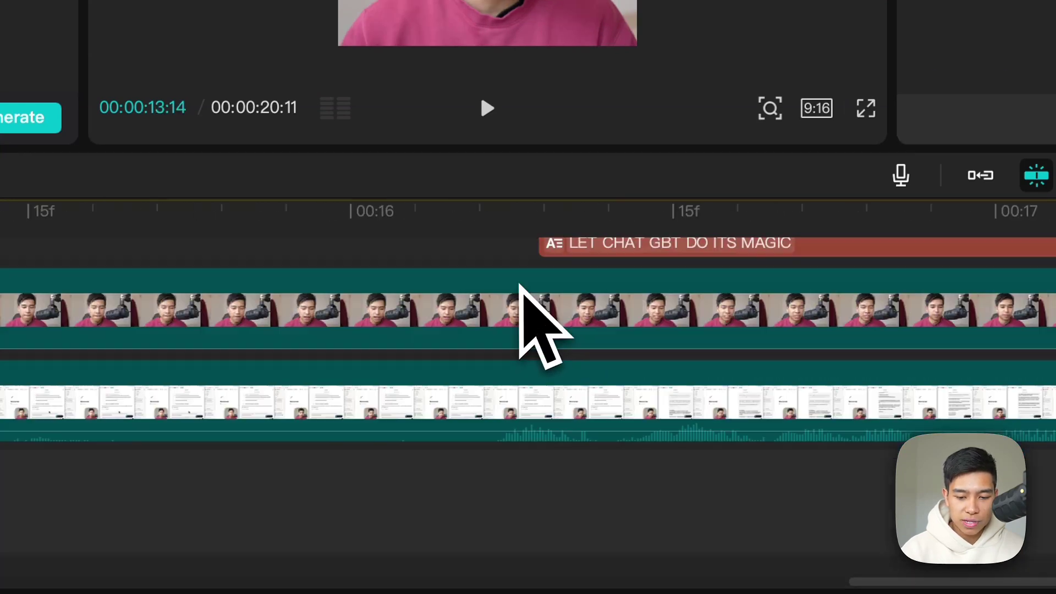
{"action": "left_click_drag", "start_coordinate": [537, 247], "coordinate": [415, 242]}
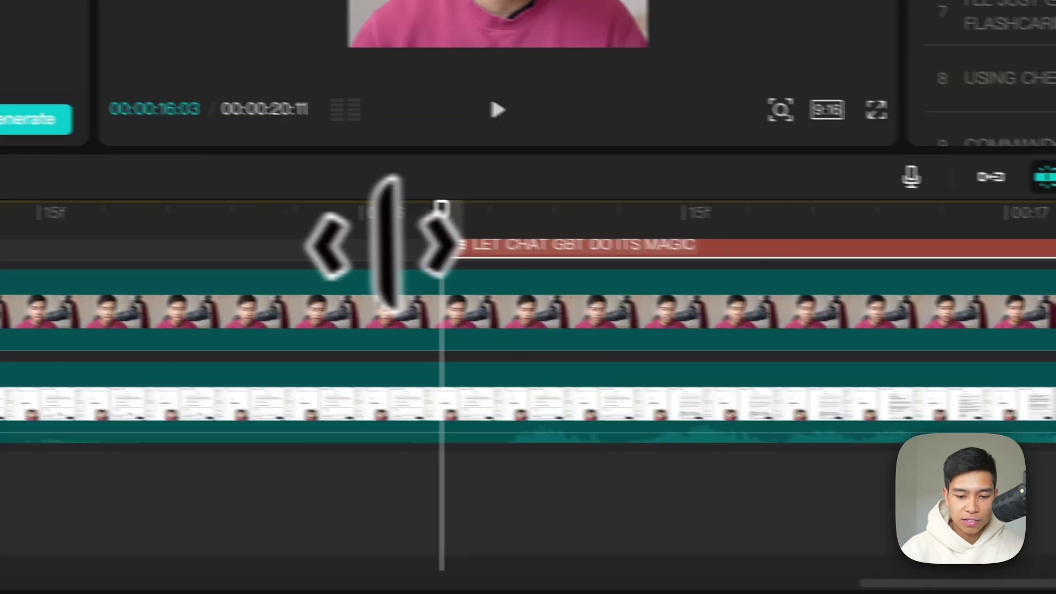
{"action": "left_click_drag", "start_coordinate": [219, 289], "coordinate": [696, 290]}
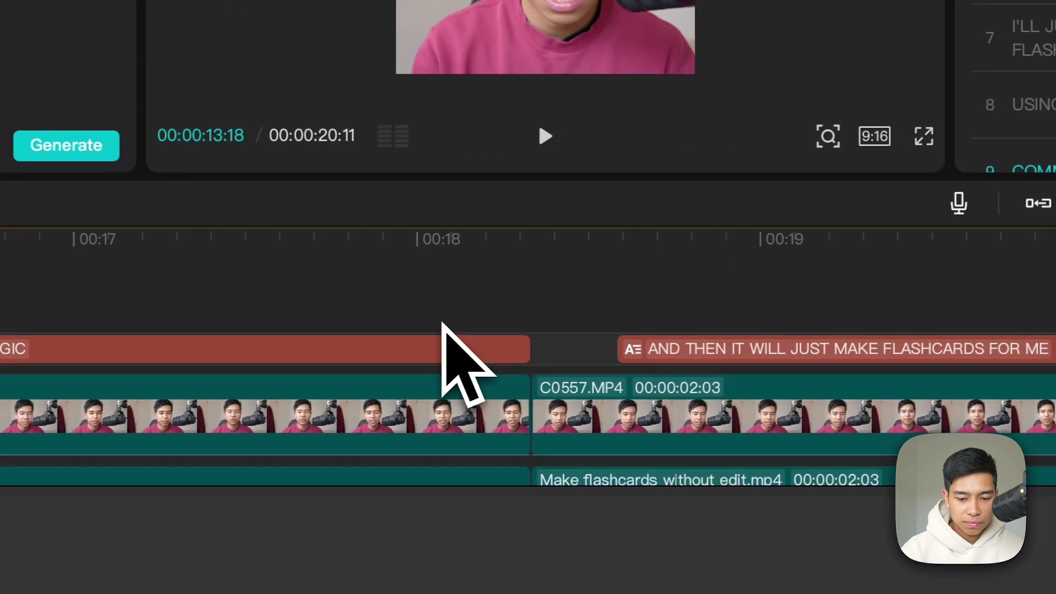
{"action": "scroll", "coordinate": [487, 359], "scroll_direction": "down", "scroll_amount": 2}
{"action": "scroll", "coordinate": [559, 295], "scroll_direction": "up", "scroll_amount": 1}
{"action": "left_click_drag", "start_coordinate": [620, 308], "coordinate": [502, 330]}
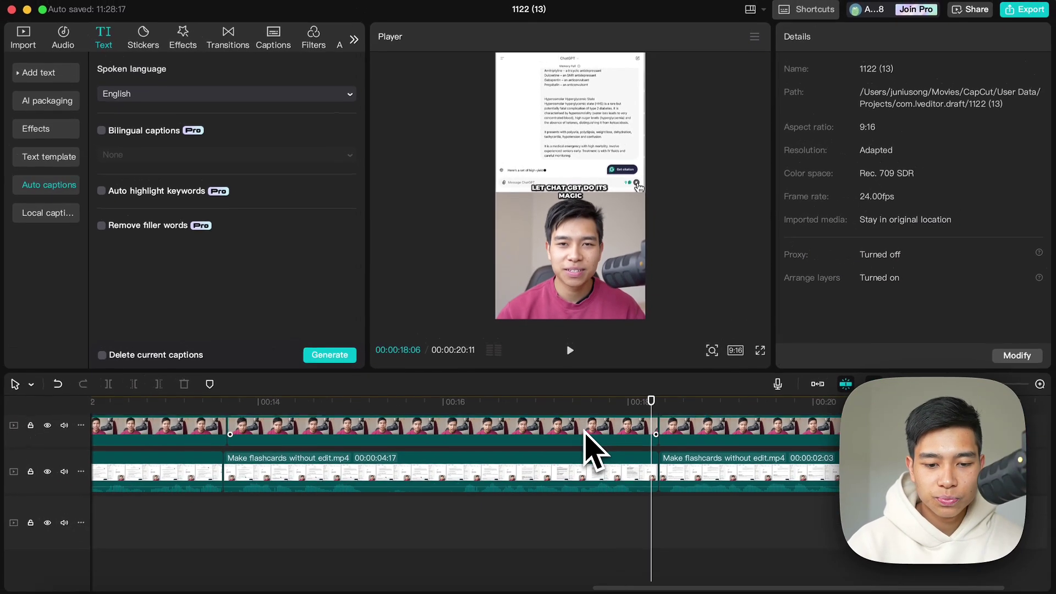
Split caption 7 at QUICKLY in the Captions list, creating a separate 'QUICKLY MAKE FLASHCARDS' caption.
{"action": "scroll", "coordinate": [597, 453], "scroll_direction": "left", "scroll_amount": 10}
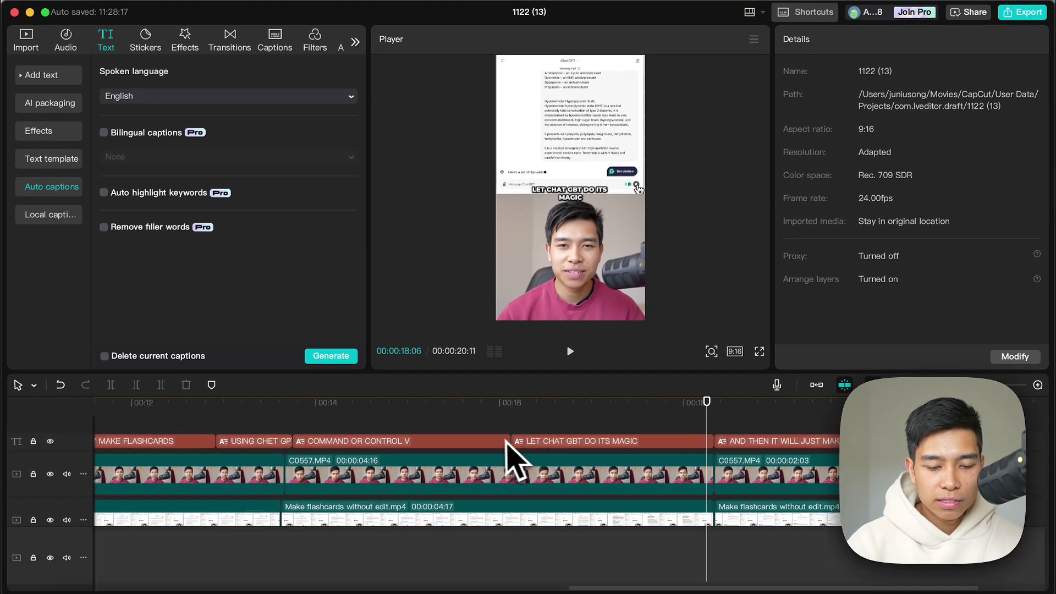
{"action": "scroll", "coordinate": [503, 460], "scroll_direction": "left", "scroll_amount": 3}
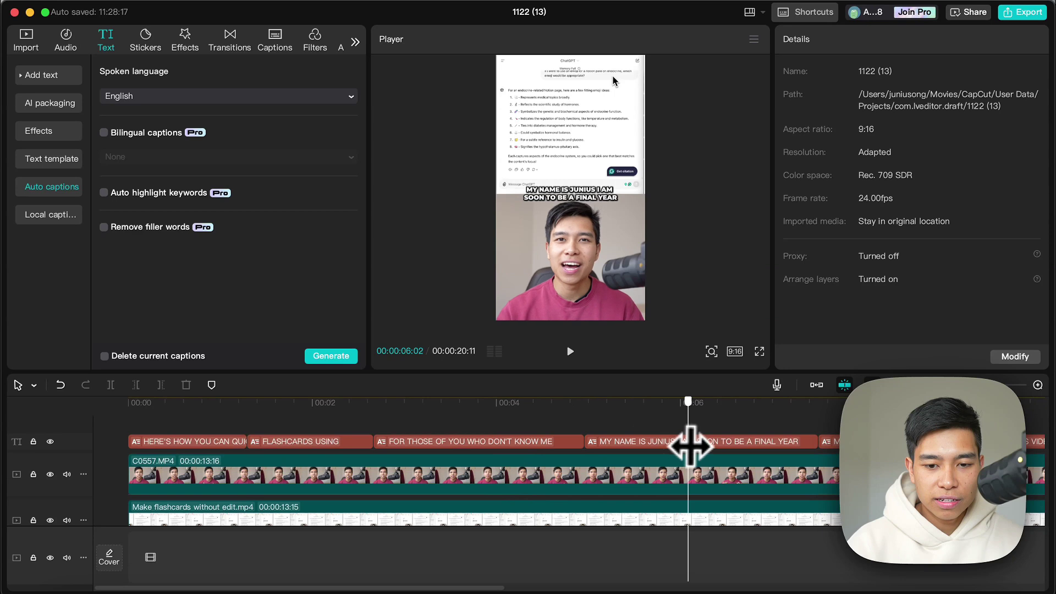
{"action": "scroll", "coordinate": [669, 440], "scroll_direction": "right", "scroll_amount": 6}
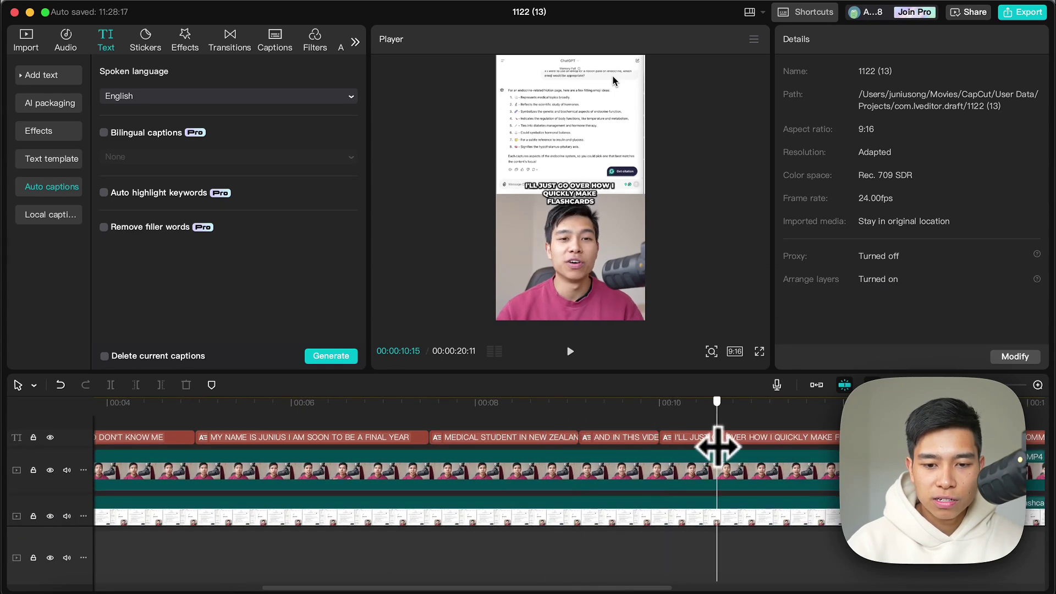
{"action": "scroll", "coordinate": [687, 454], "scroll_direction": "right", "scroll_amount": 3}
{"action": "left_click", "coordinate": [575, 440]}
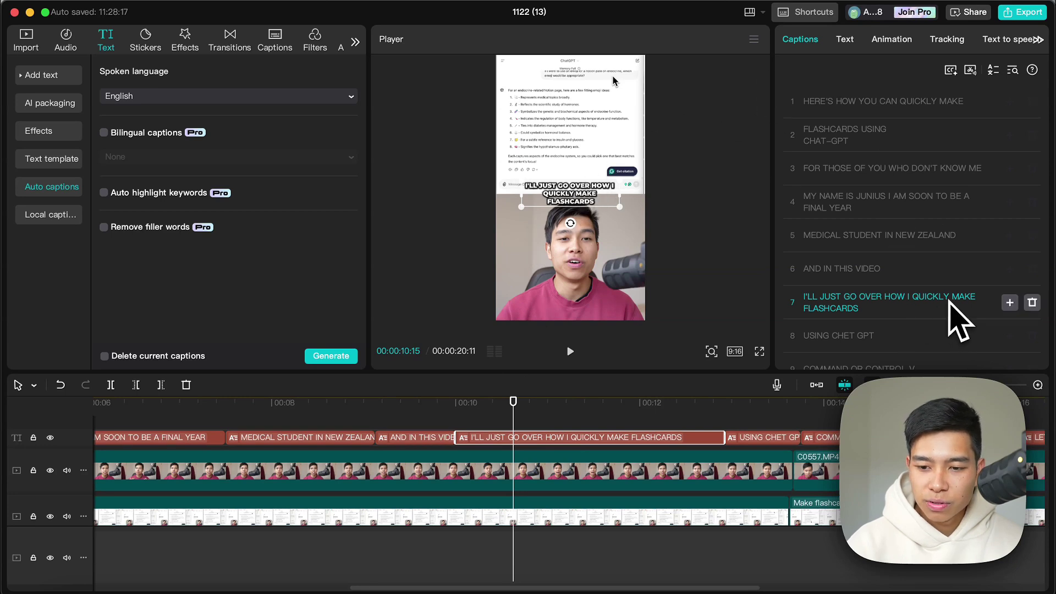
{"action": "left_click", "coordinate": [929, 300]}
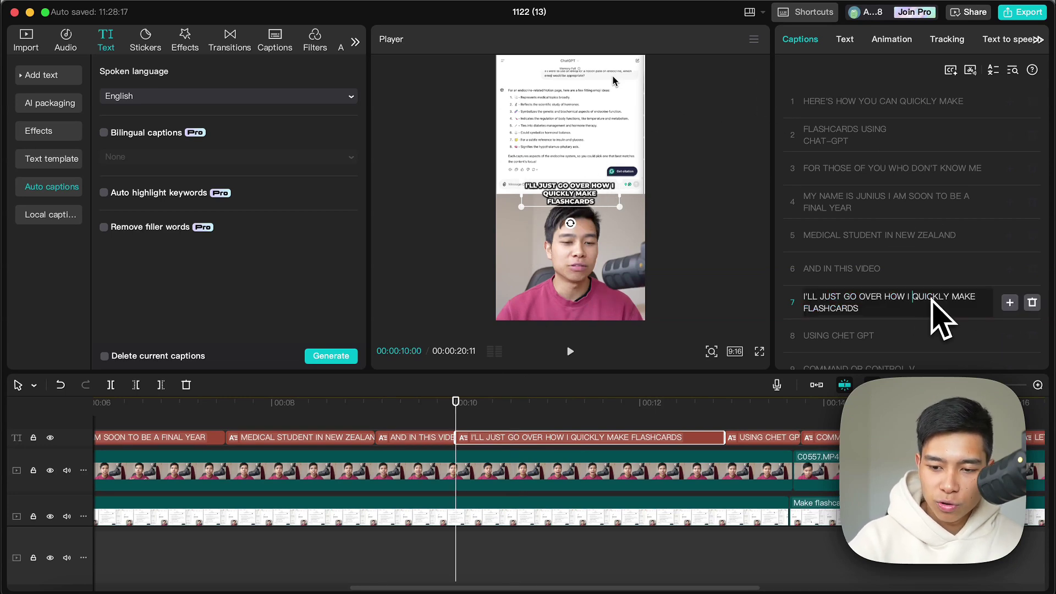
{"action": "key", "text": "Return"}
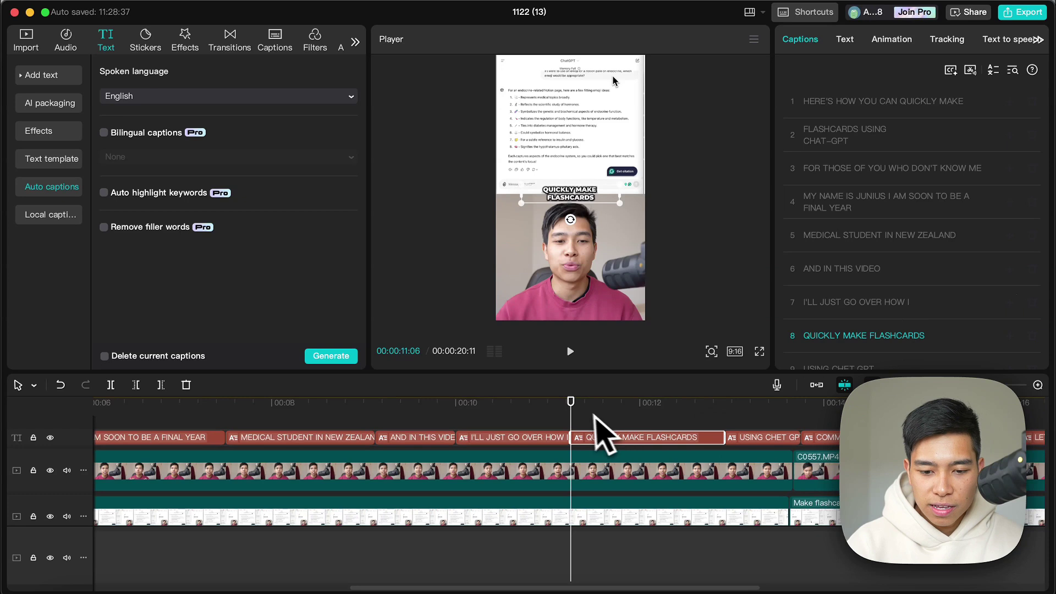
{"action": "scroll", "coordinate": [600, 435], "scroll_direction": "down", "scroll_amount": 2}
{"action": "scroll", "coordinate": [576, 537], "scroll_direction": "up", "scroll_amount": 2}
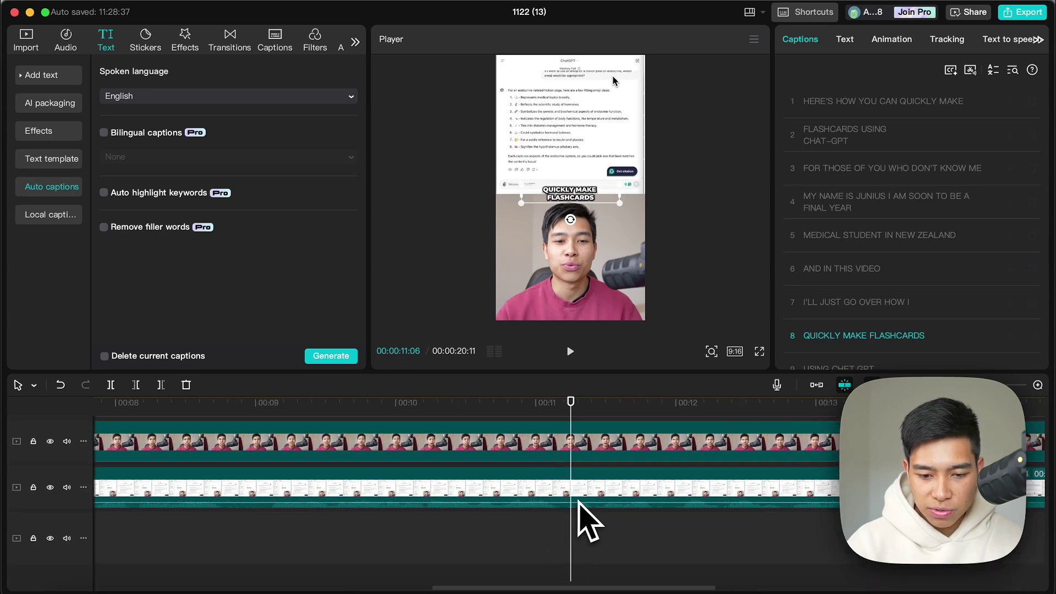
{"action": "scroll", "coordinate": [583, 522], "scroll_direction": "up", "scroll_amount": 3}
{"action": "scroll", "coordinate": [572, 500], "scroll_direction": "left", "scroll_amount": 10}
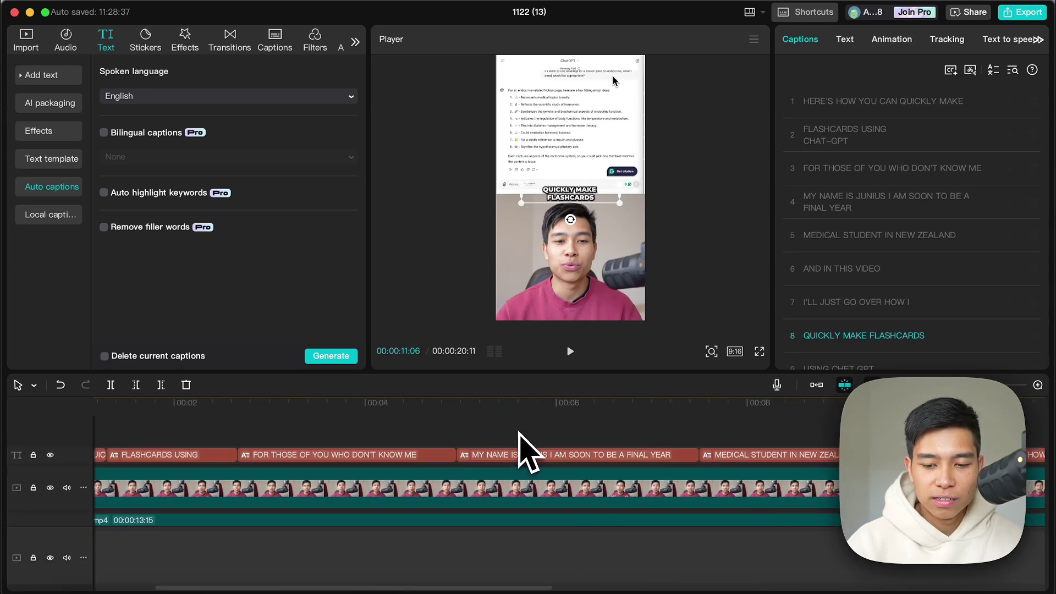
{"action": "left_click", "coordinate": [330, 434]}
{"action": "left_click_drag", "start_coordinate": [358, 445], "coordinate": [709, 455]}
{"action": "scroll", "coordinate": [708, 452], "scroll_direction": "right", "scroll_amount": 5}
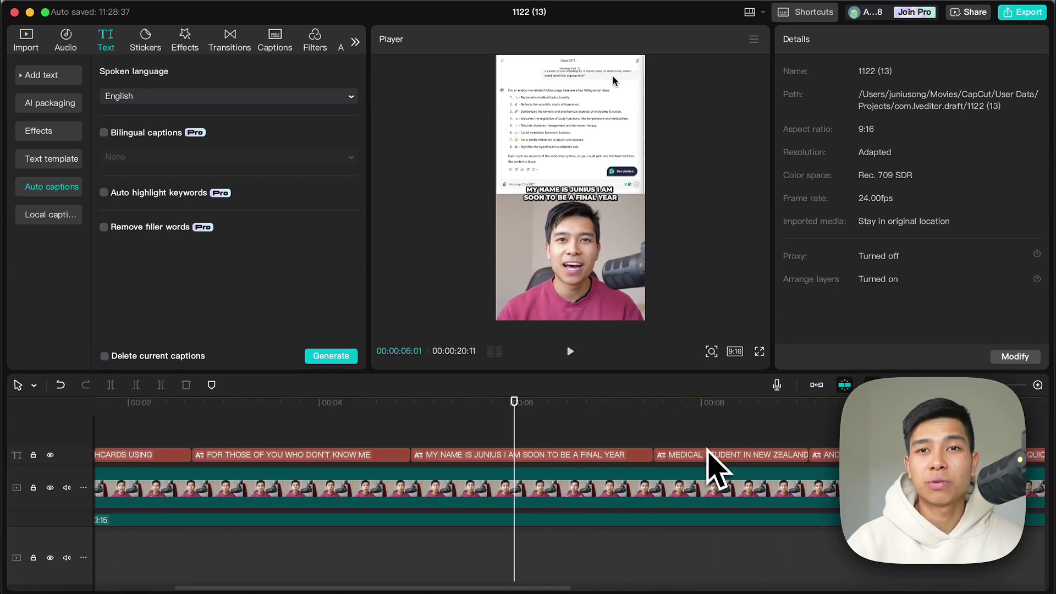
{"action": "scroll", "coordinate": [633, 457], "scroll_direction": "right", "scroll_amount": 5}
{"action": "left_click_drag", "start_coordinate": [484, 438], "coordinate": [554, 453]}
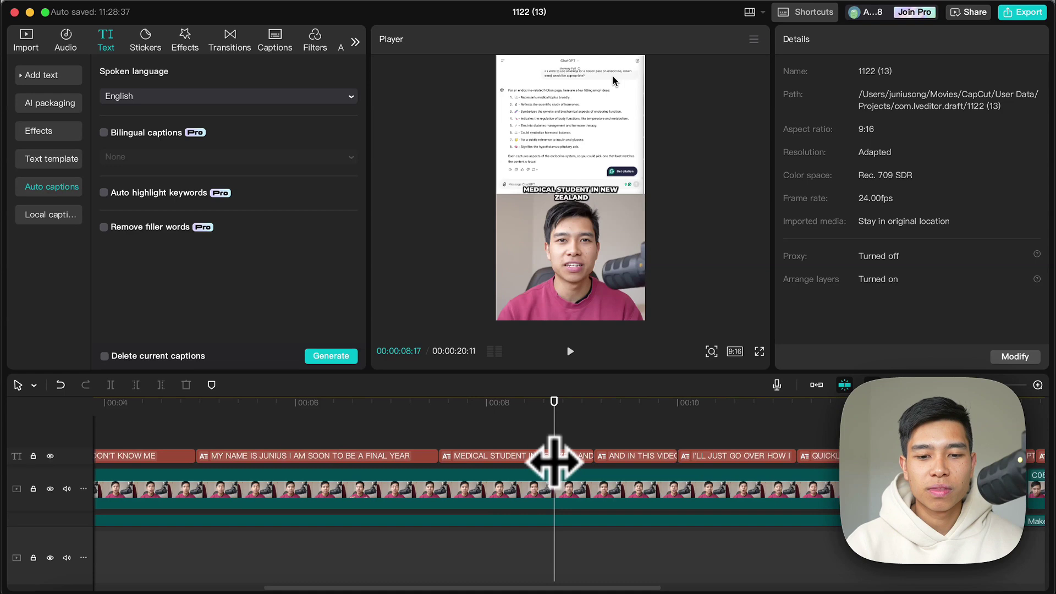
{"action": "scroll", "coordinate": [554, 461], "scroll_direction": "right", "scroll_amount": 5}
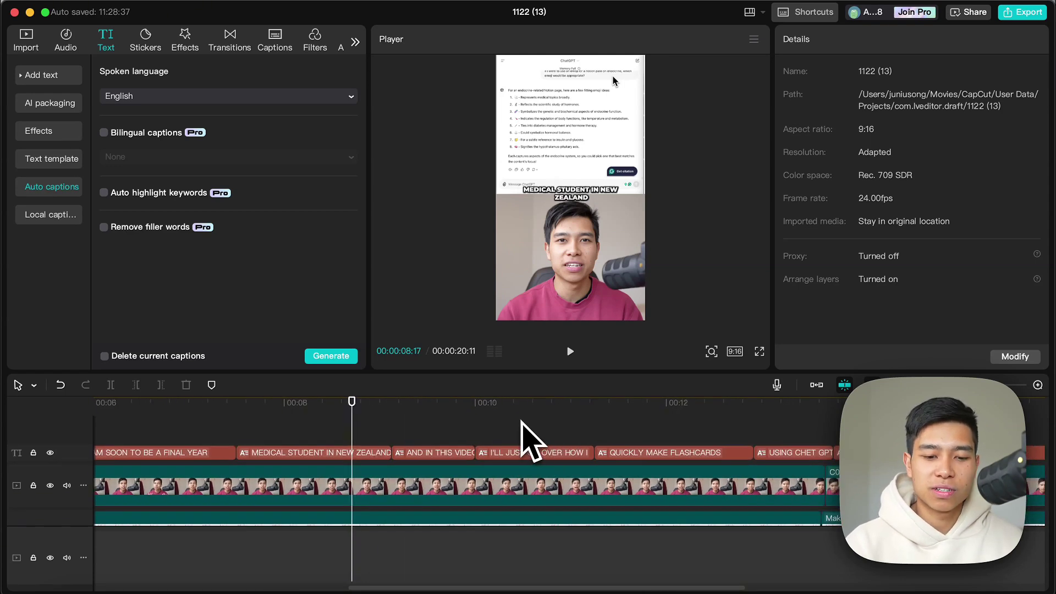
{"action": "left_click_drag", "start_coordinate": [418, 448], "coordinate": [595, 472]}
{"action": "scroll", "coordinate": [595, 472], "scroll_direction": "right", "scroll_amount": 10}
{"action": "scroll", "coordinate": [595, 472], "scroll_direction": "right", "scroll_amount": 5}
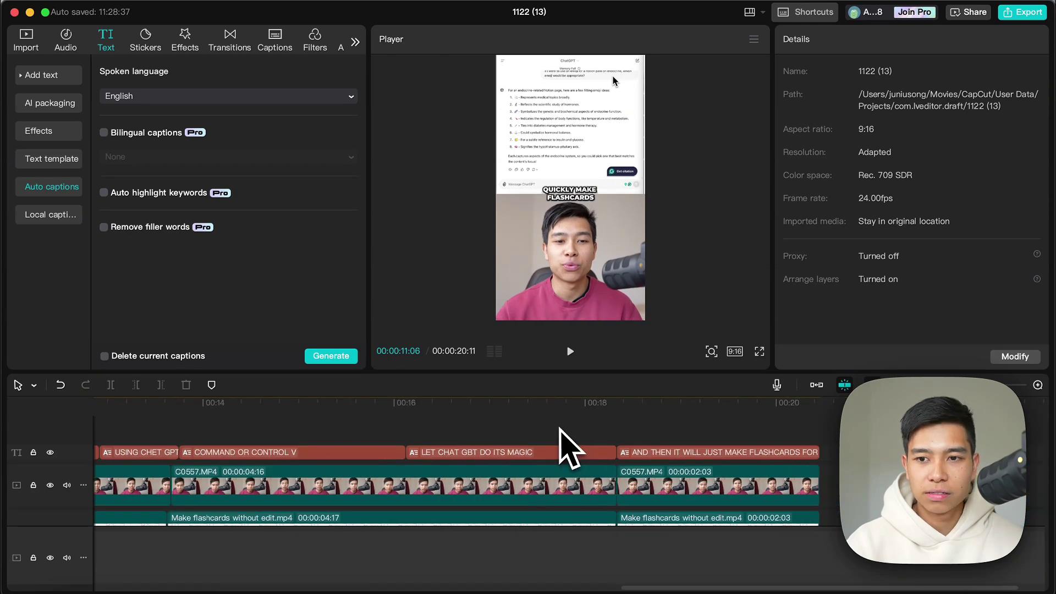
{"action": "scroll", "coordinate": [559, 429], "scroll_direction": "right", "scroll_amount": 2}
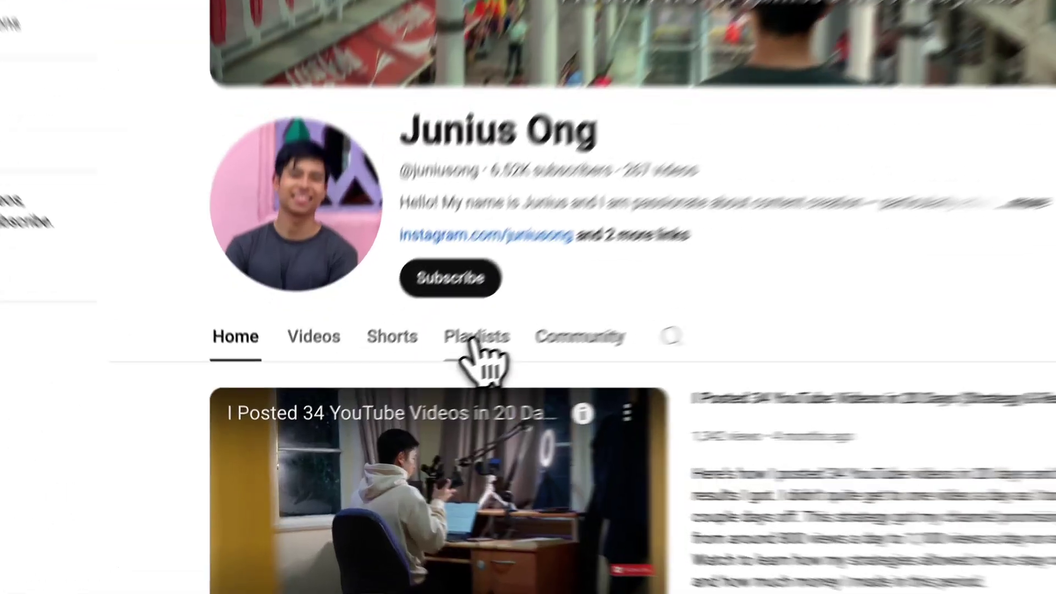
Show the channel's Playlists and scroll through the Created playlists grid.
{"action": "left_click", "coordinate": [476, 339]}
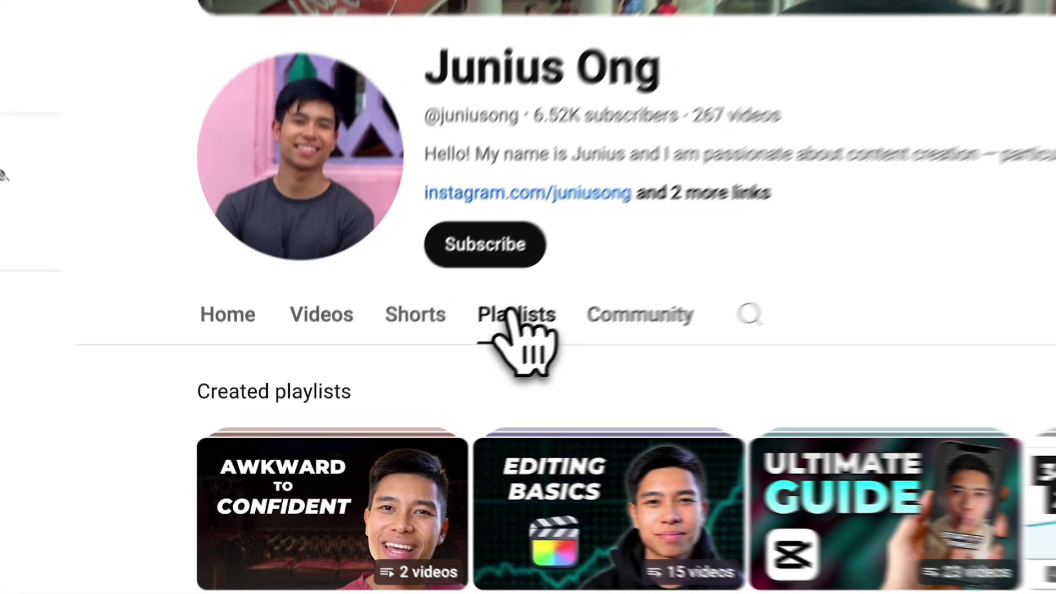
{"action": "scroll", "coordinate": [484, 358], "scroll_direction": "down", "scroll_amount": 3}
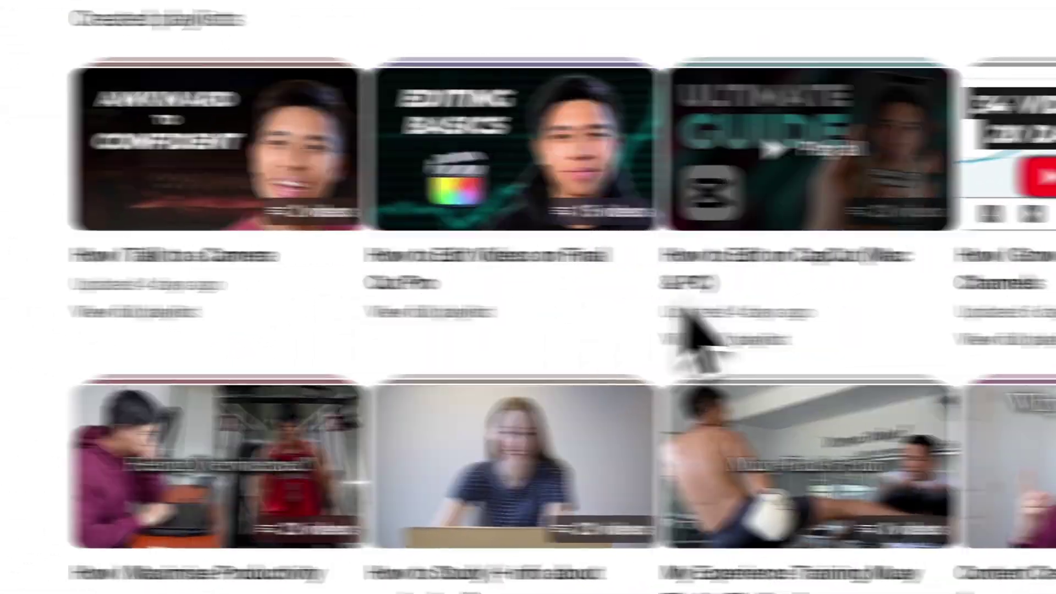